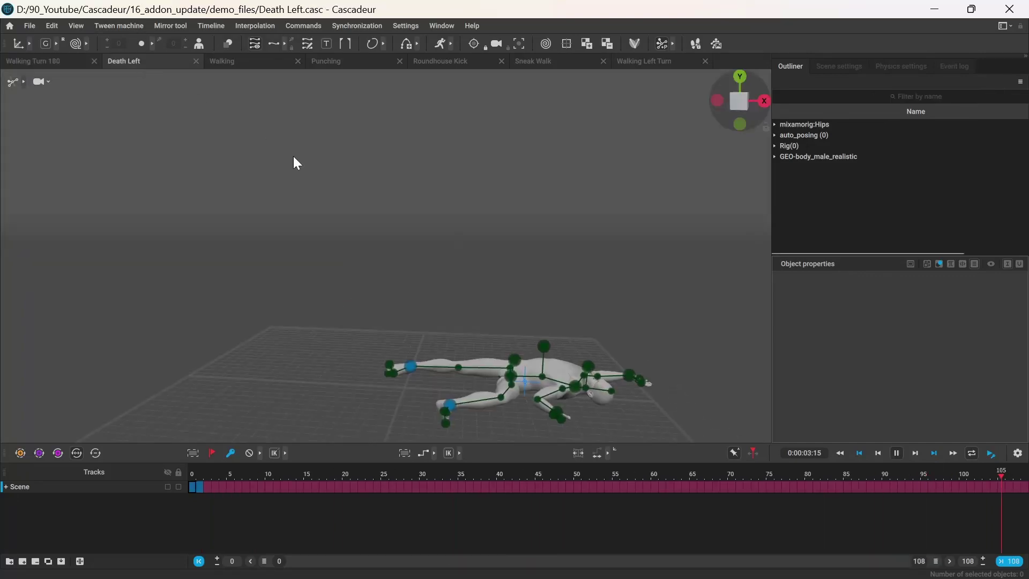
# Cycle through the Walking, Punching and Roundhouse Kick scenes, import all their actions, and review the action list
pyautogui.click(251, 62)
pyautogui.click(347, 60)
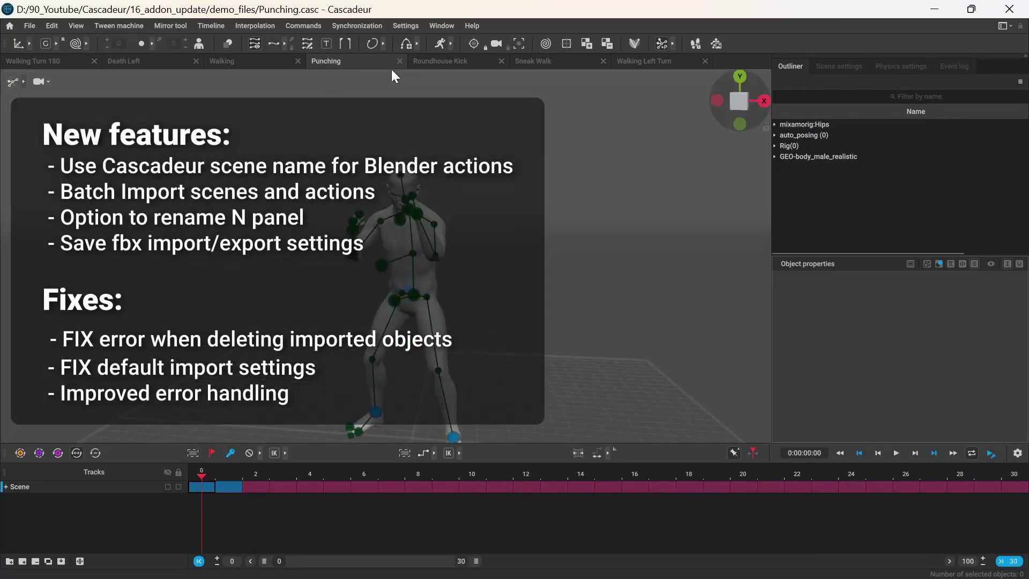
pyautogui.click(443, 61)
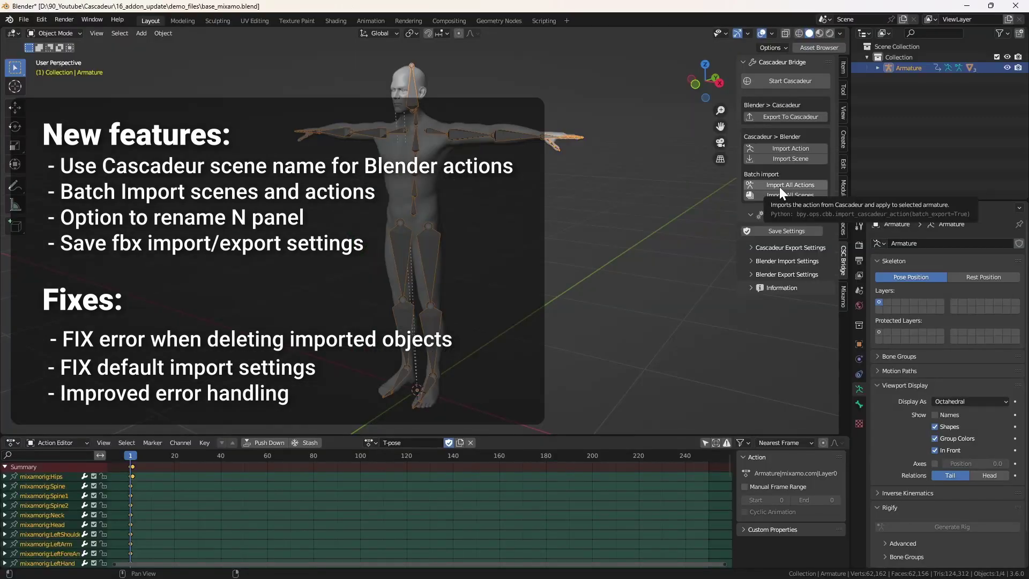
pyautogui.click(780, 186)
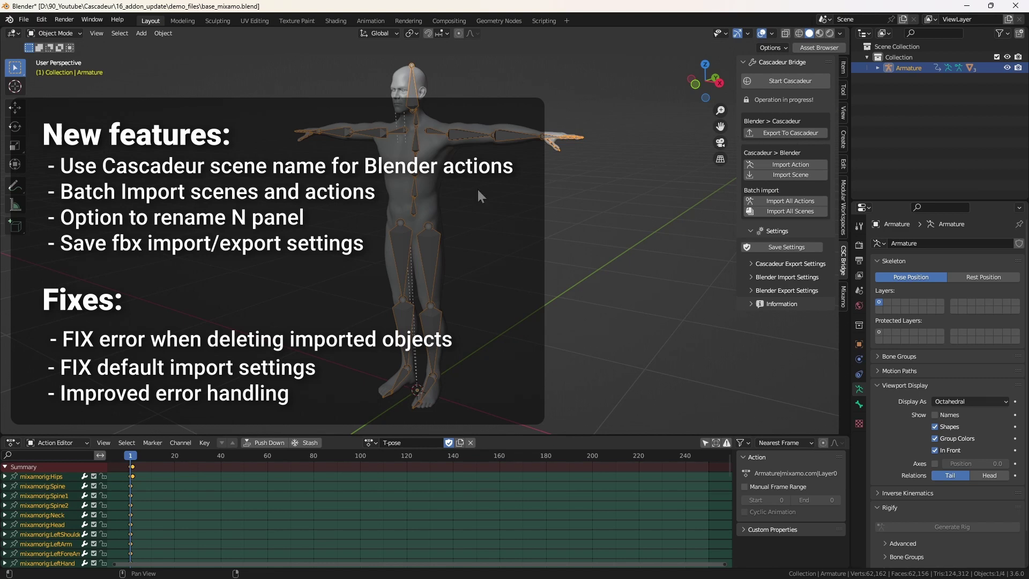
pyautogui.click(371, 442)
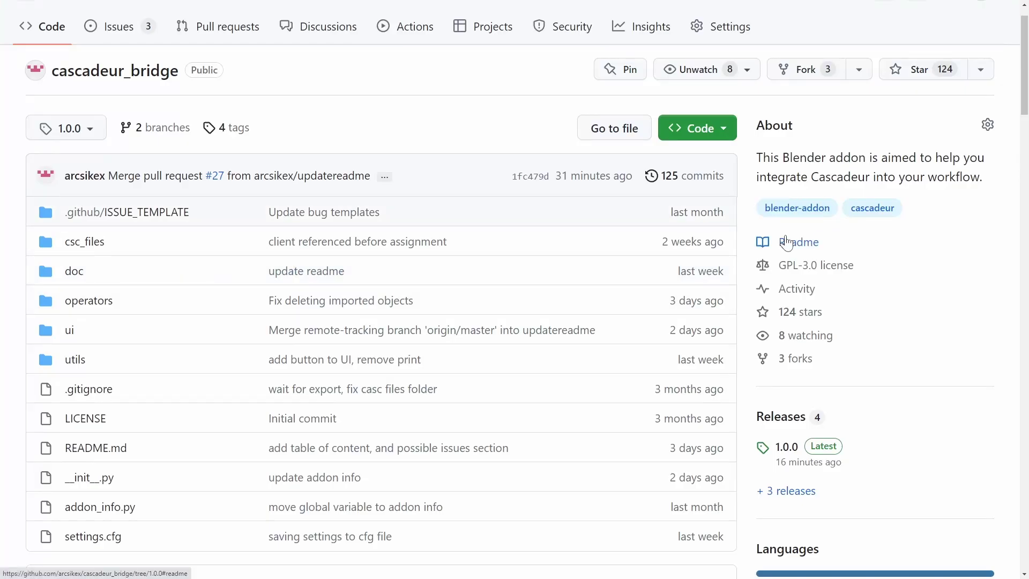
# Download csc_bridge_1-0-0.zip from the cascadeur_bridge 1.0.0 release assets
pyautogui.scroll(1, 524, 223)
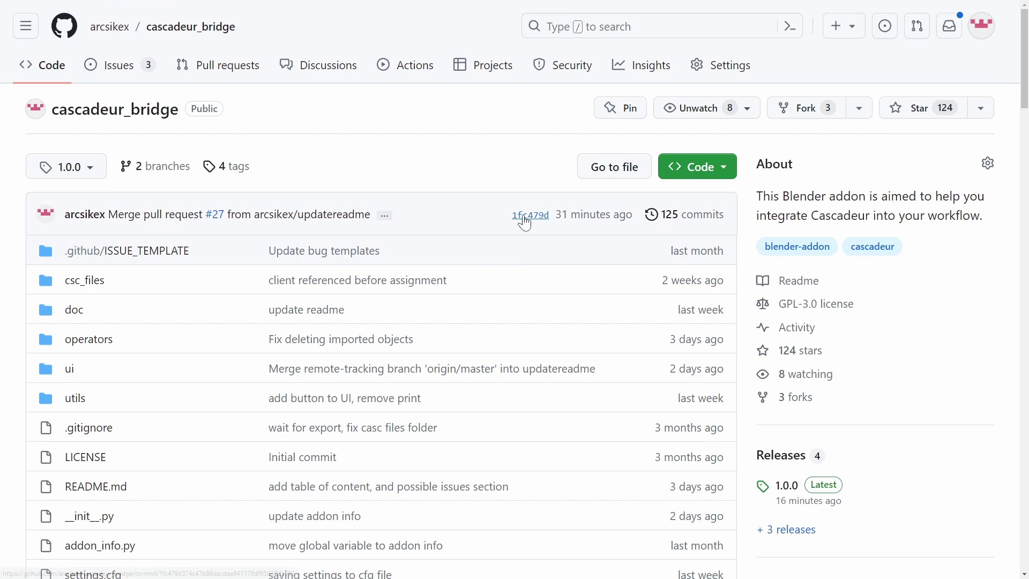
pyautogui.scroll(-1, 525, 222)
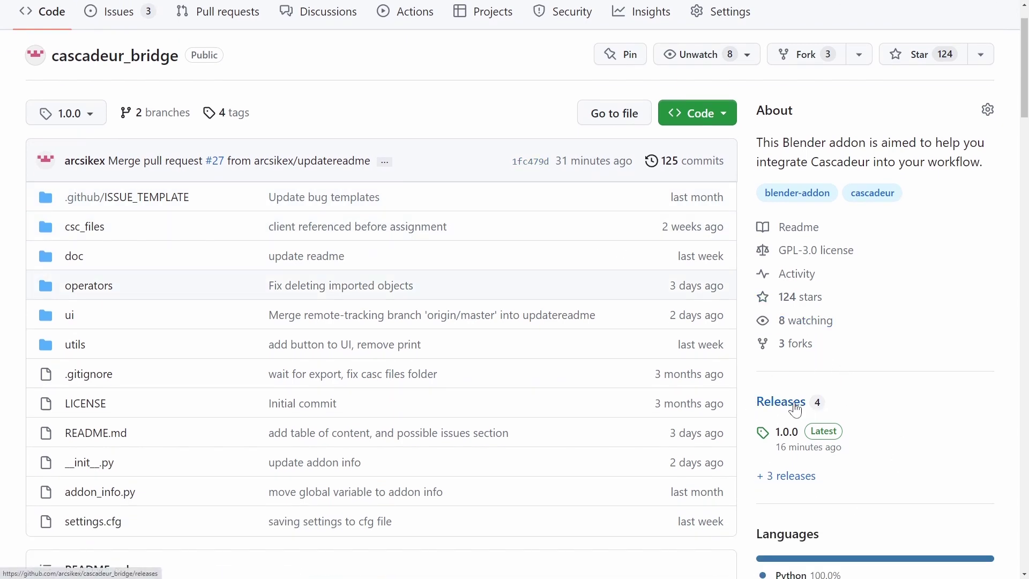
pyautogui.click(795, 410)
pyautogui.scroll(-3, 687, 338)
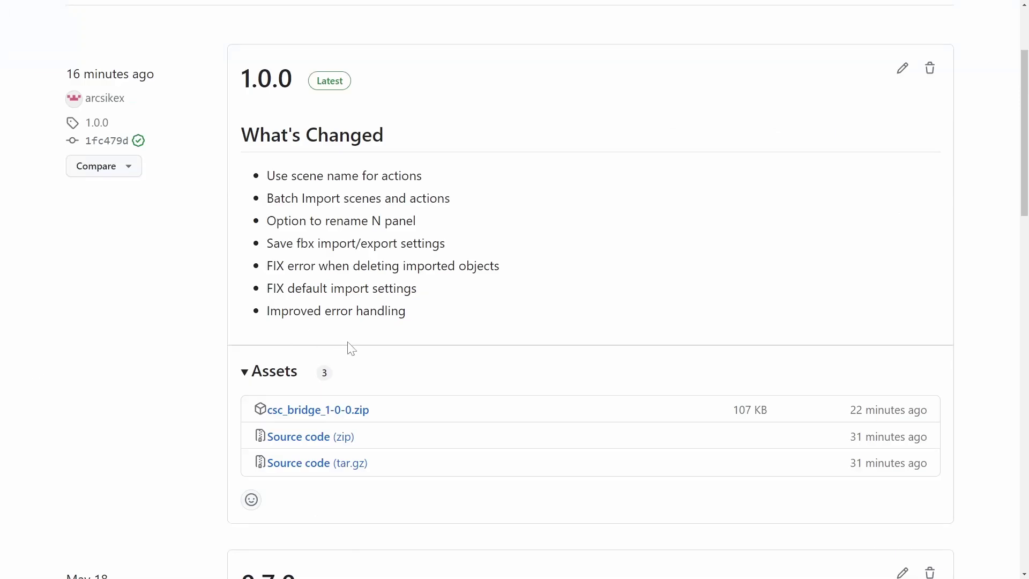
pyautogui.click(340, 411)
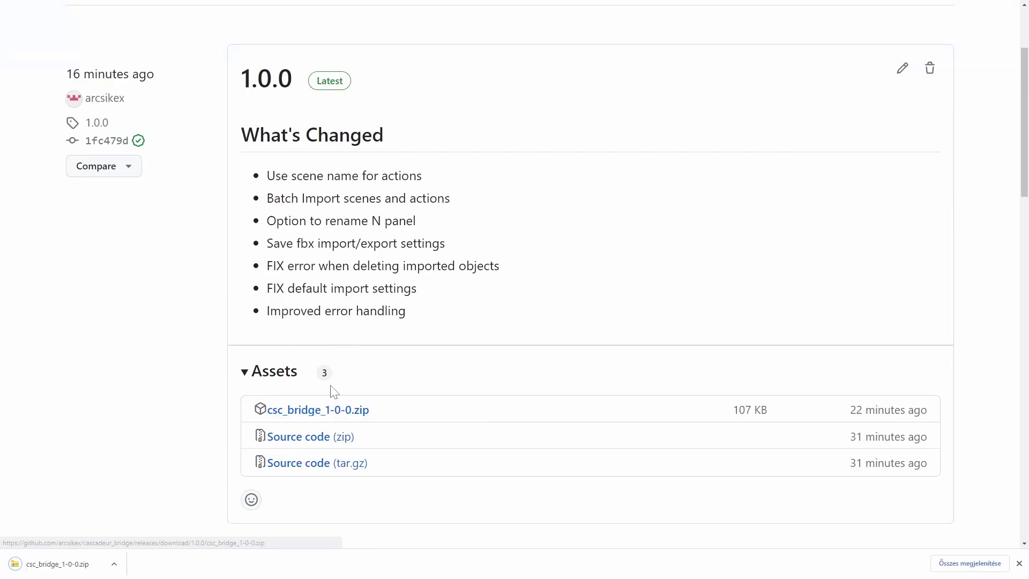
# Remove the old Cascadeur Bridge 0.7.0 add-on from the Add-ons preferences
pyautogui.click(41, 20)
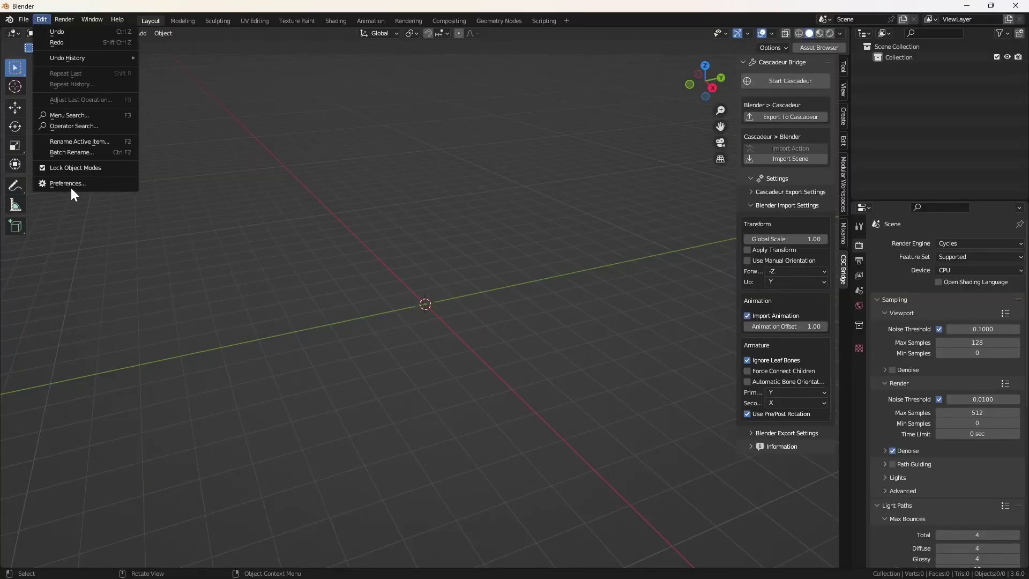
pyautogui.click(68, 183)
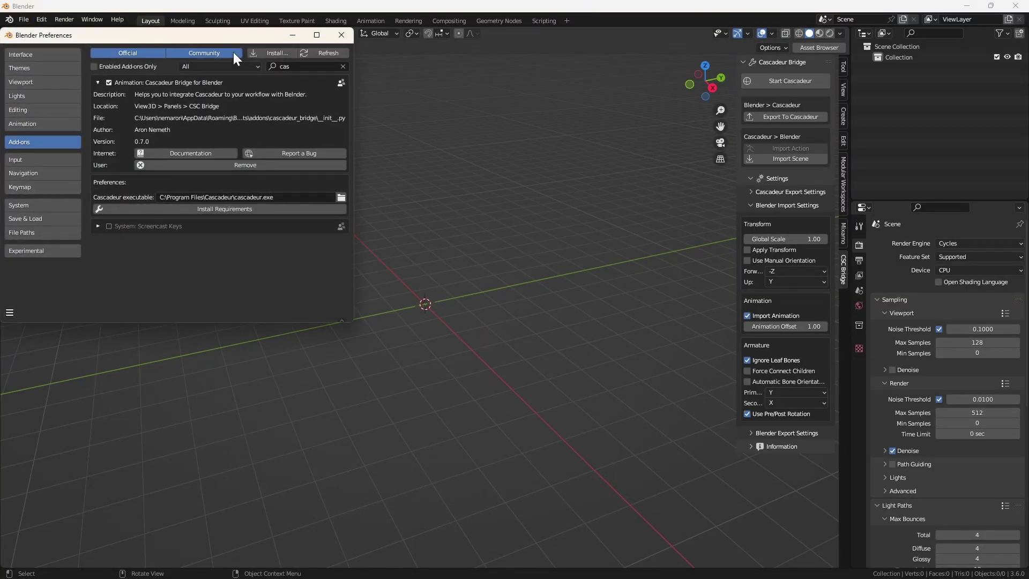
pyautogui.moveTo(230, 35); pyautogui.dragTo(398, 83)
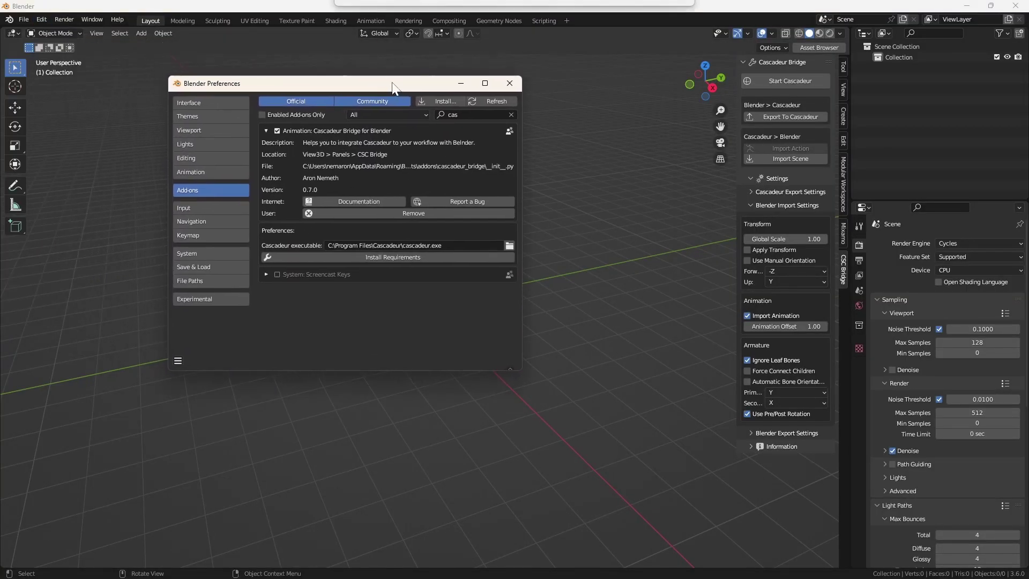
pyautogui.click(421, 214)
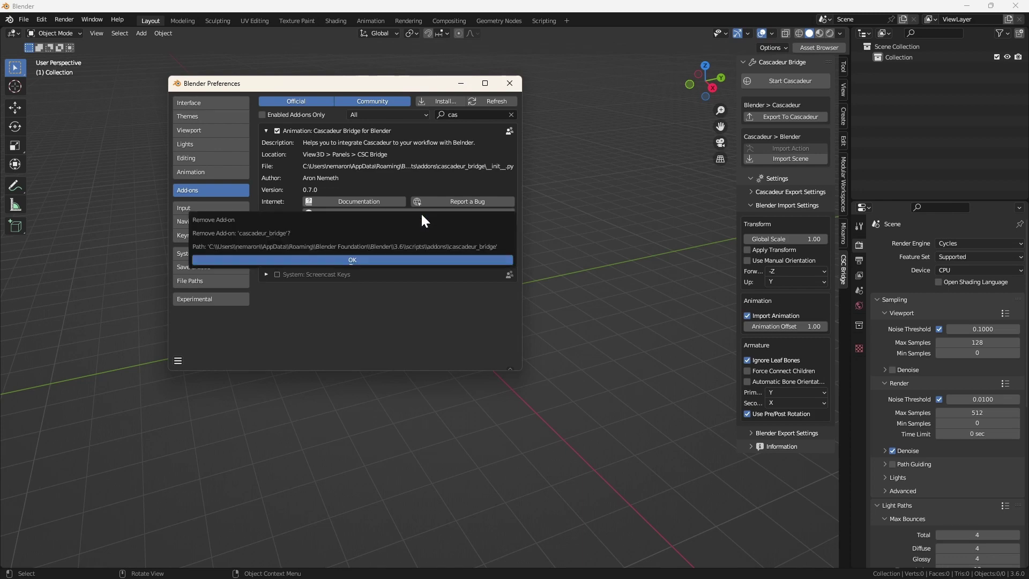
pyautogui.click(386, 260)
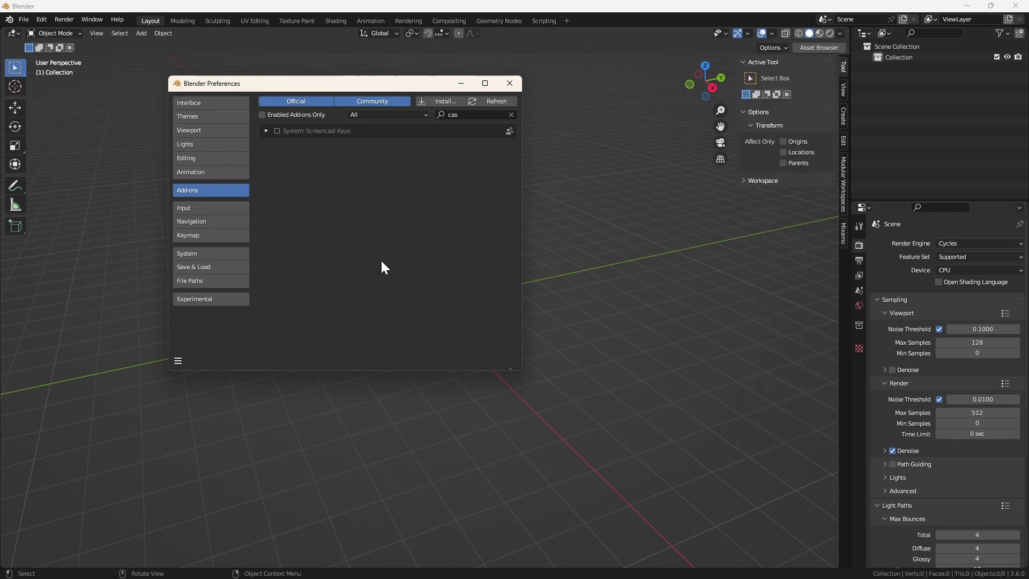
# Install csc_bridge_1-0-0.zip and enable the Cascadeur Bridge 1.0.0 add-on
pyautogui.click(453, 101)
pyautogui.click(408, 156)
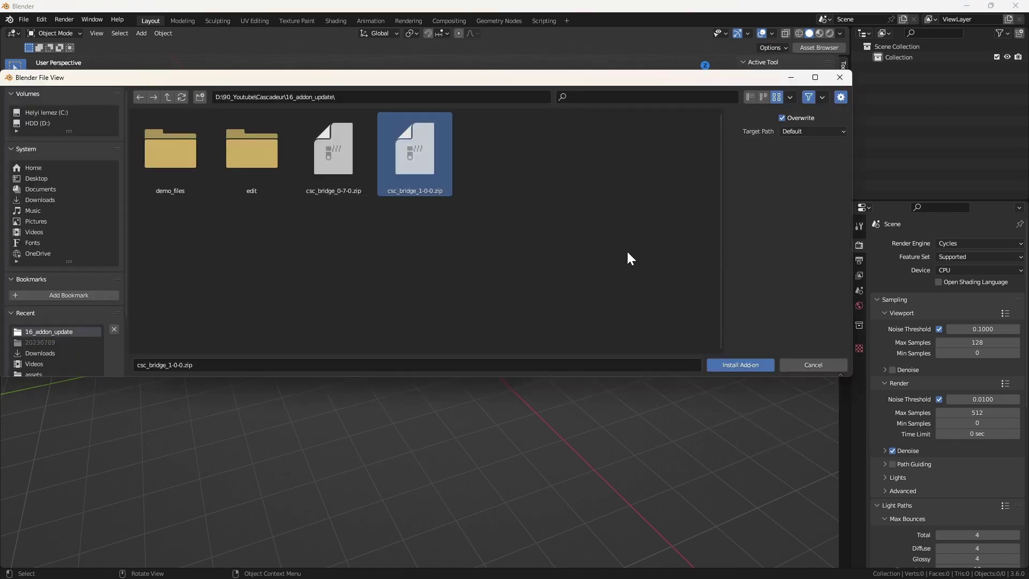
pyautogui.click(740, 365)
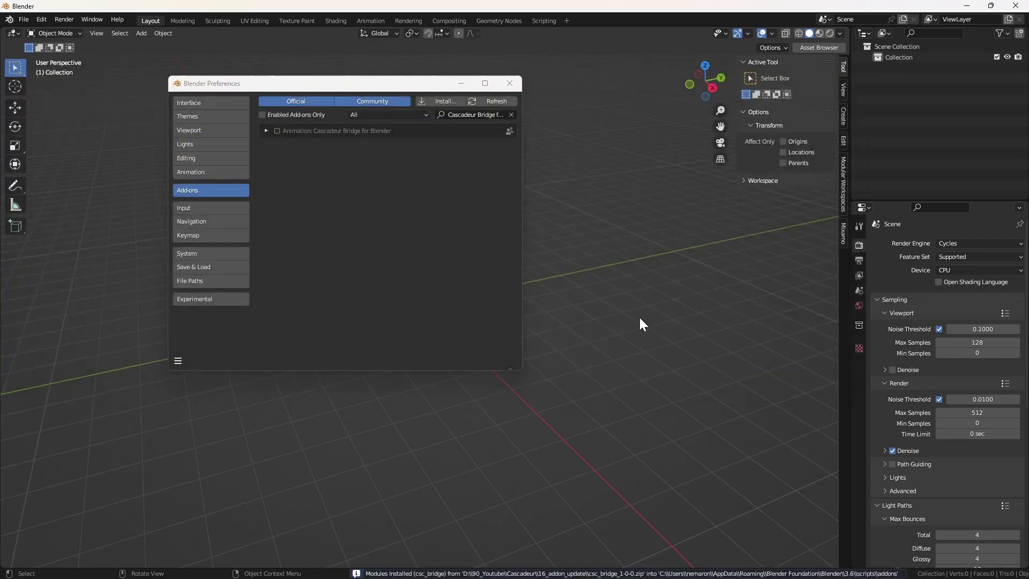
pyautogui.click(268, 131)
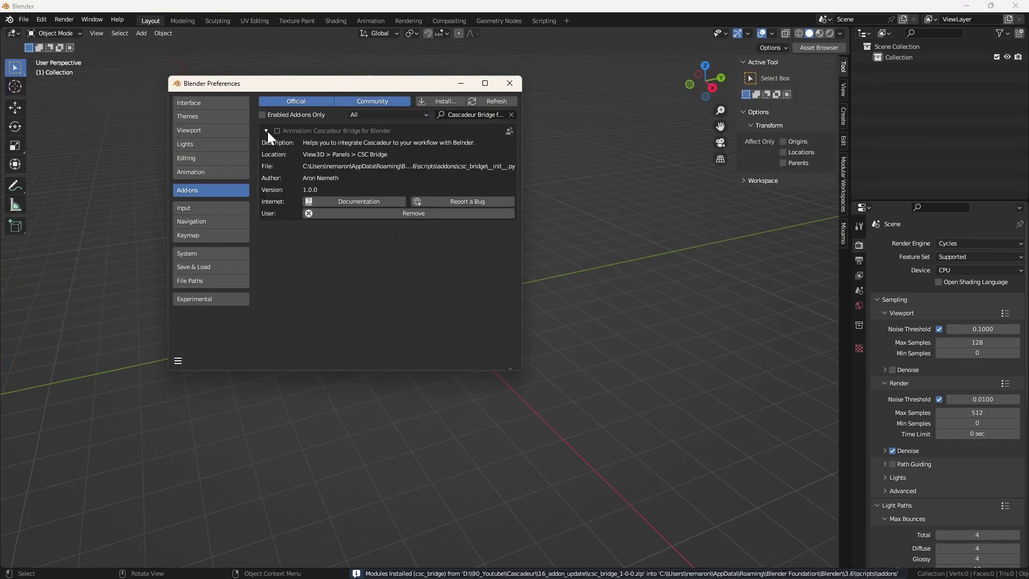
pyautogui.click(277, 131)
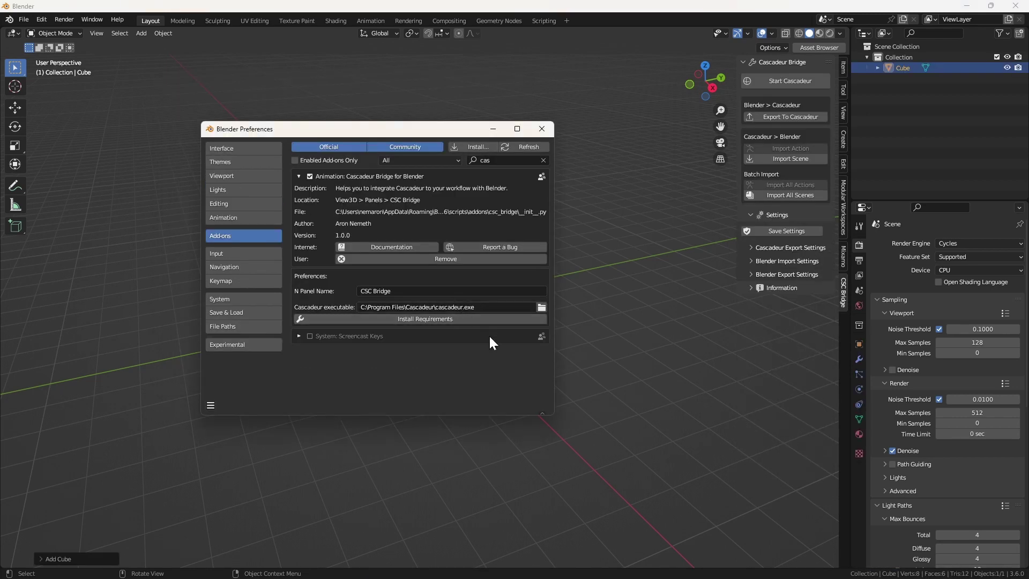
# Clear the executable field and point it to C:\Program Files\Cascadeur\cascadeur.exe
pyautogui.click(483, 306)
pyautogui.press('BackSpace')
pyautogui.click(541, 307)
pyautogui.click(541, 308)
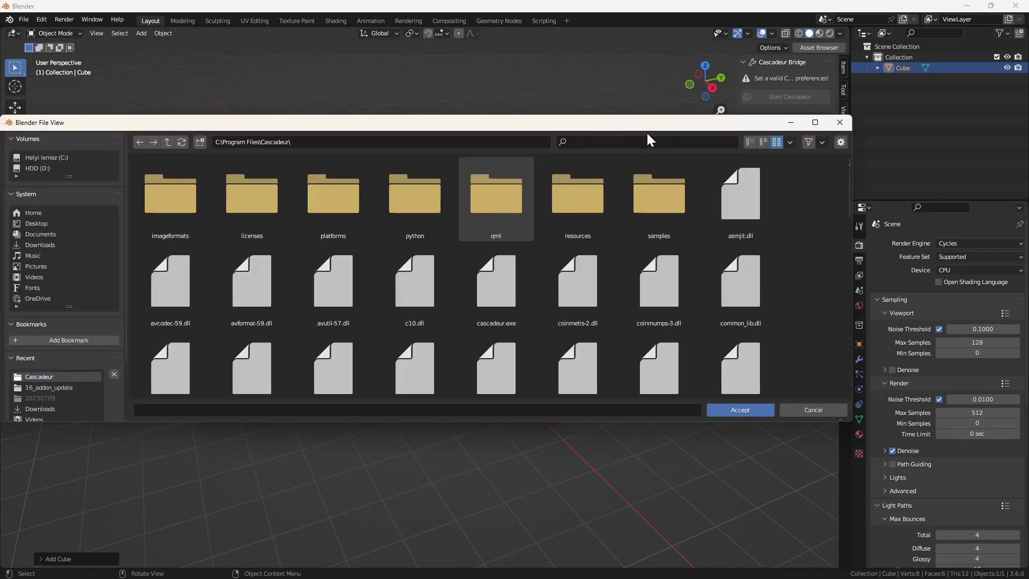
pyautogui.click(647, 141)
pyautogui.write('cas')
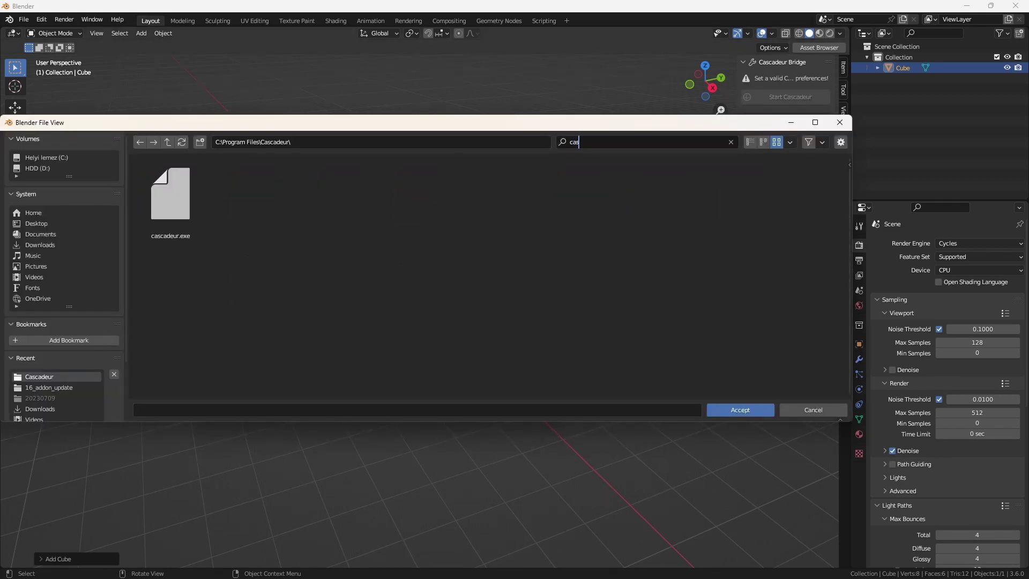
pyautogui.doubleClick(188, 204)
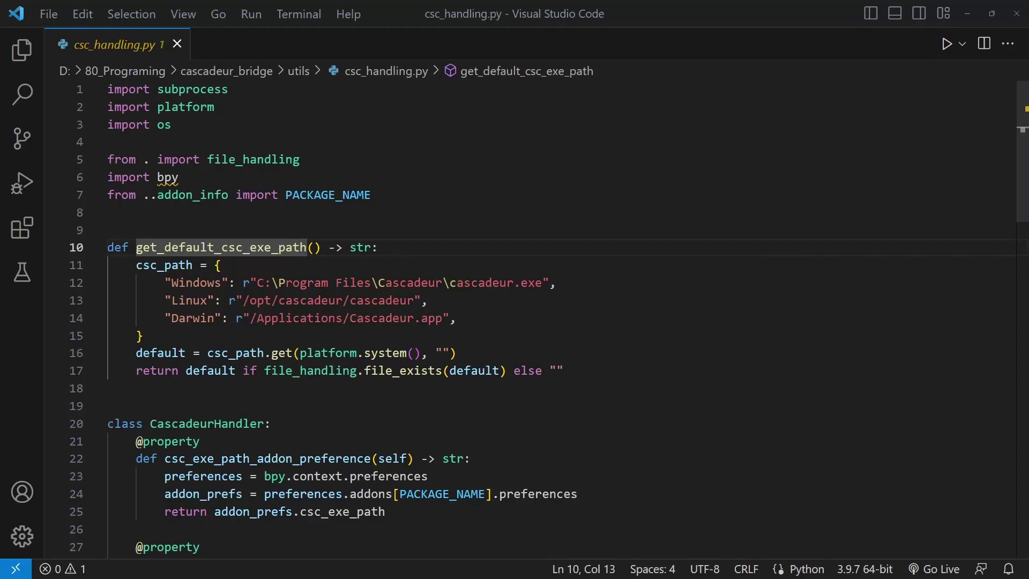
pyautogui.doubleClick(194, 283)
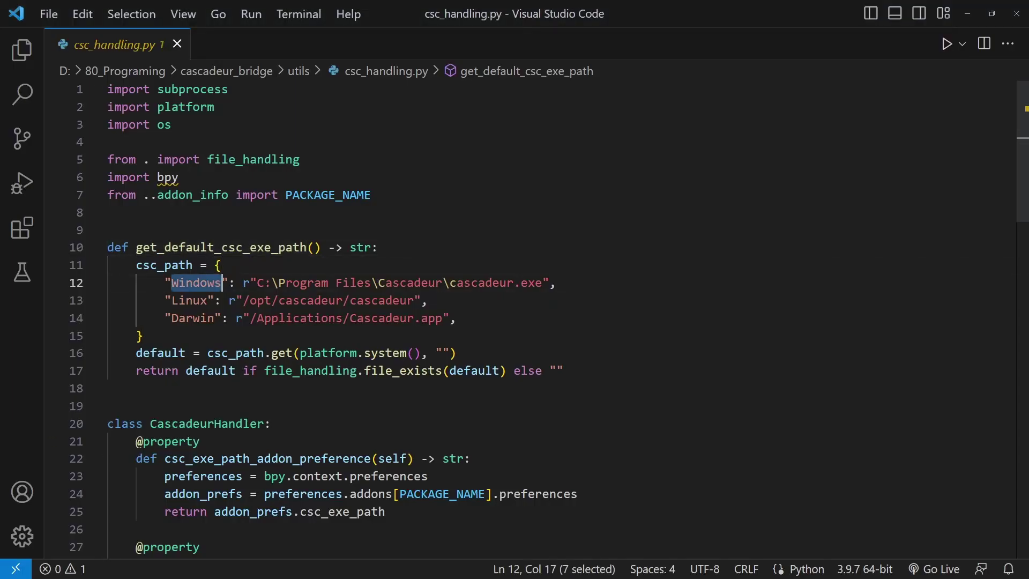
pyautogui.doubleClick(188, 300)
pyautogui.click(193, 318)
pyautogui.doubleClick(194, 318)
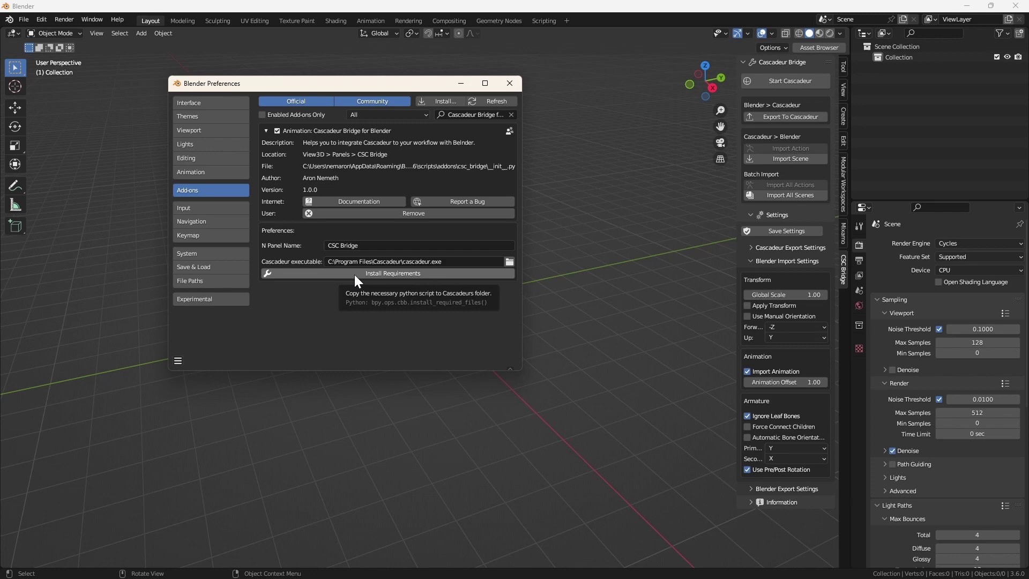
# Run Install Requirements, retrying to copy the required scripts into Cascadeur's folder
pyautogui.click(355, 276)
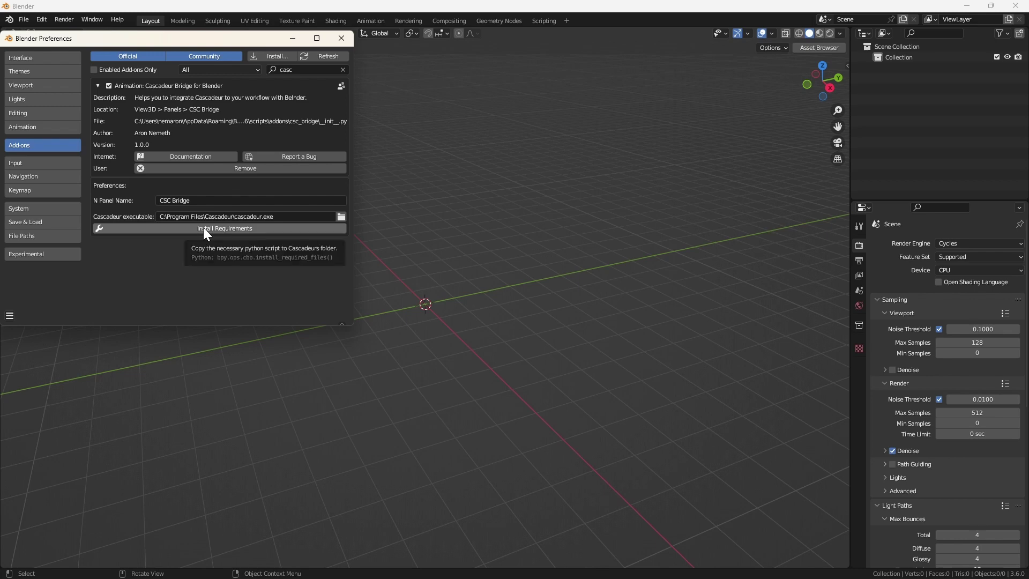
pyautogui.click(204, 228)
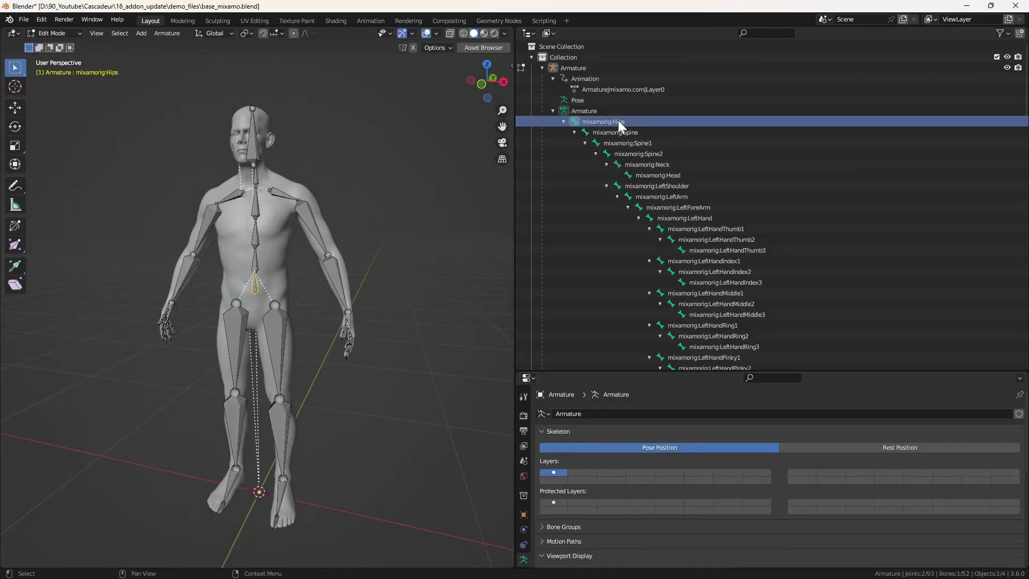
# Step through the armature bones down the spine and left arm to LeftHandRing1, then select RightShoulder
pyautogui.press('Down')
pyautogui.press('Down')
pyautogui.press('Down')
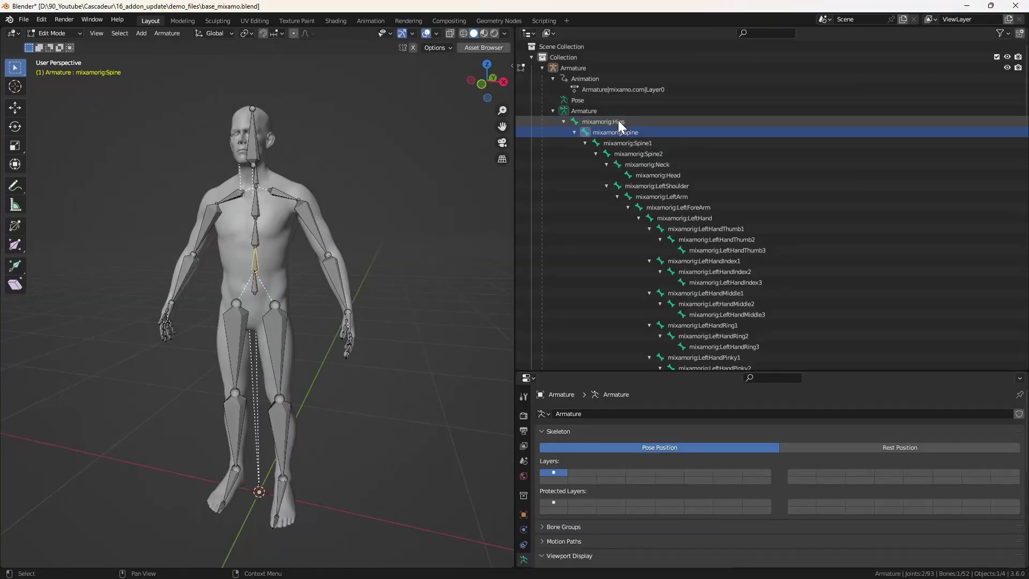
pyautogui.press('Down')
pyautogui.press('Down')
pyautogui.press('Down')
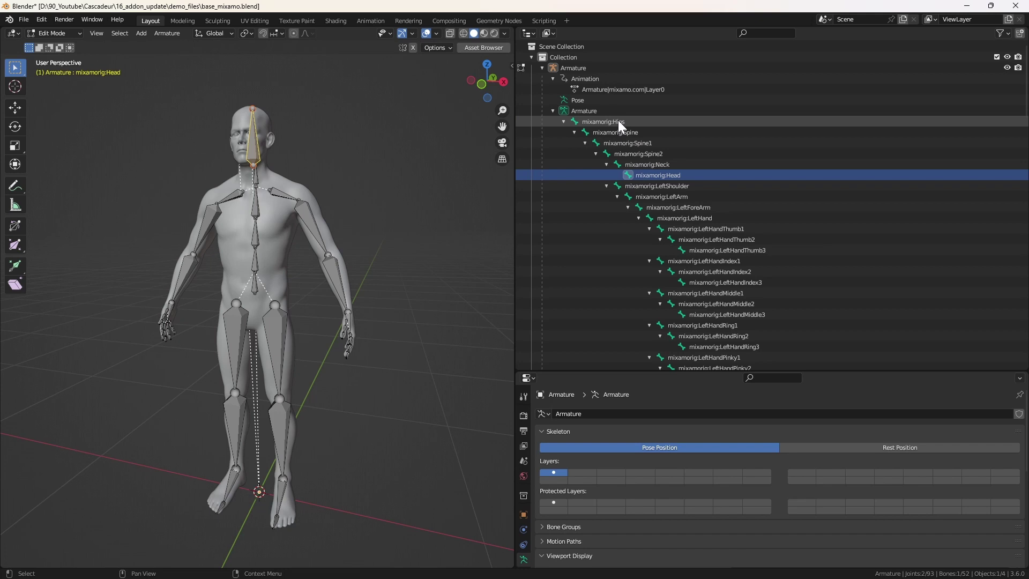
pyautogui.press('Down')
pyautogui.press('Down')
pyautogui.press('Down')
pyautogui.press('Down')
pyautogui.press('Down')
pyautogui.press('Down')
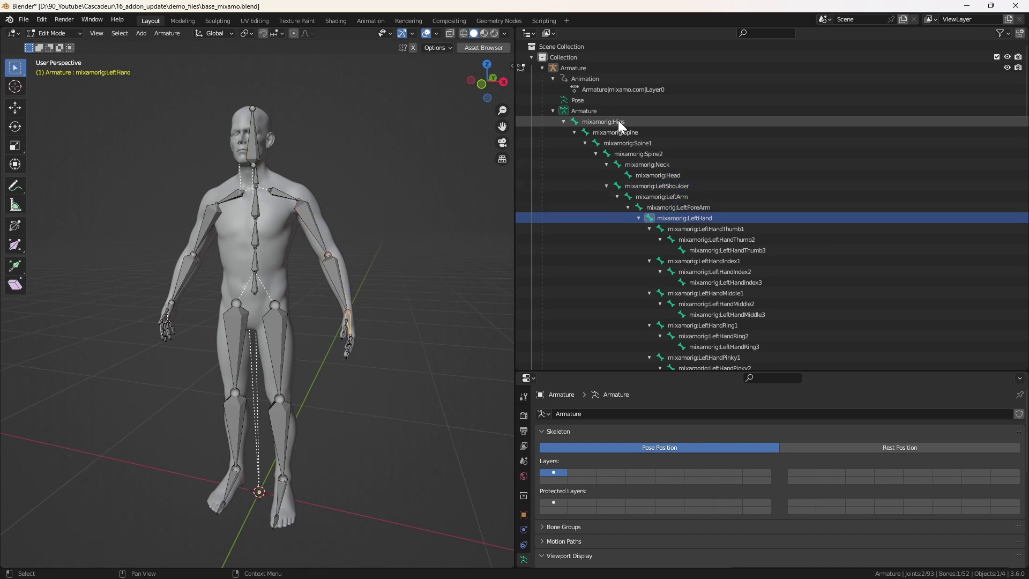
pyautogui.press('Down')
pyautogui.press('Down')
pyautogui.press('Down')
pyautogui.press('Down')
pyautogui.press('Down')
pyautogui.press('Down')
pyautogui.press('Down')
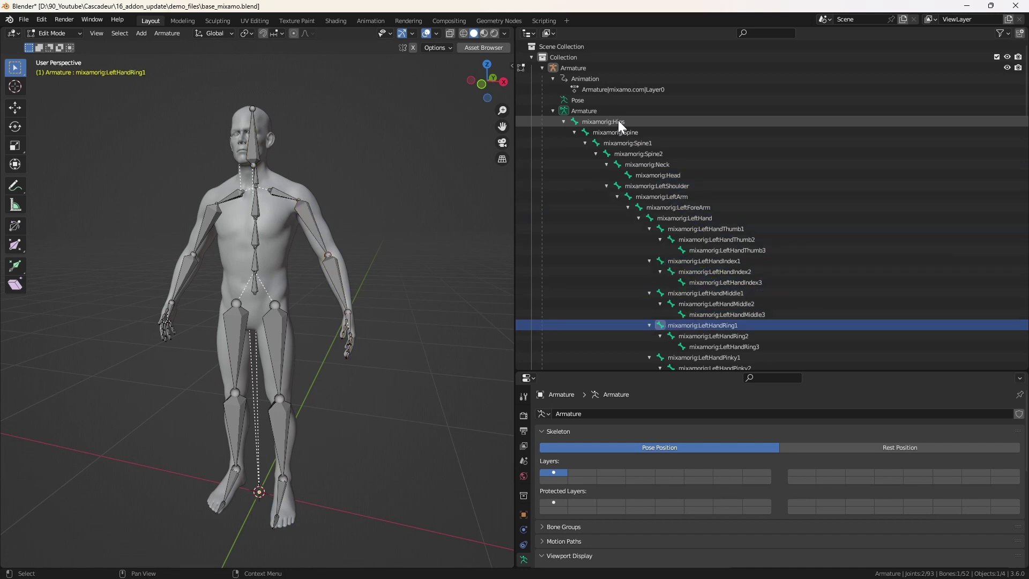
pyautogui.scroll(-4, 684, 296)
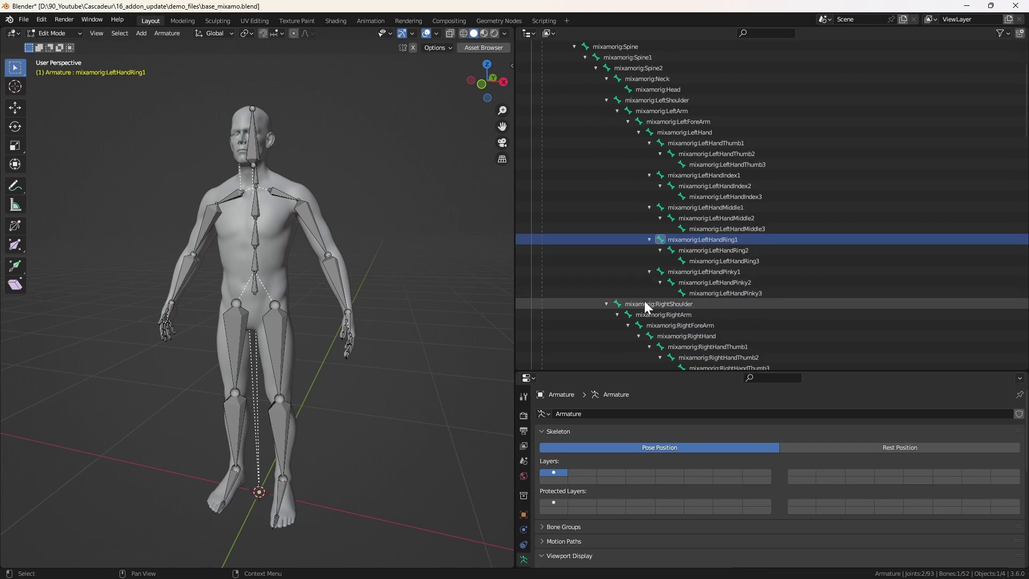
pyautogui.click(637, 302)
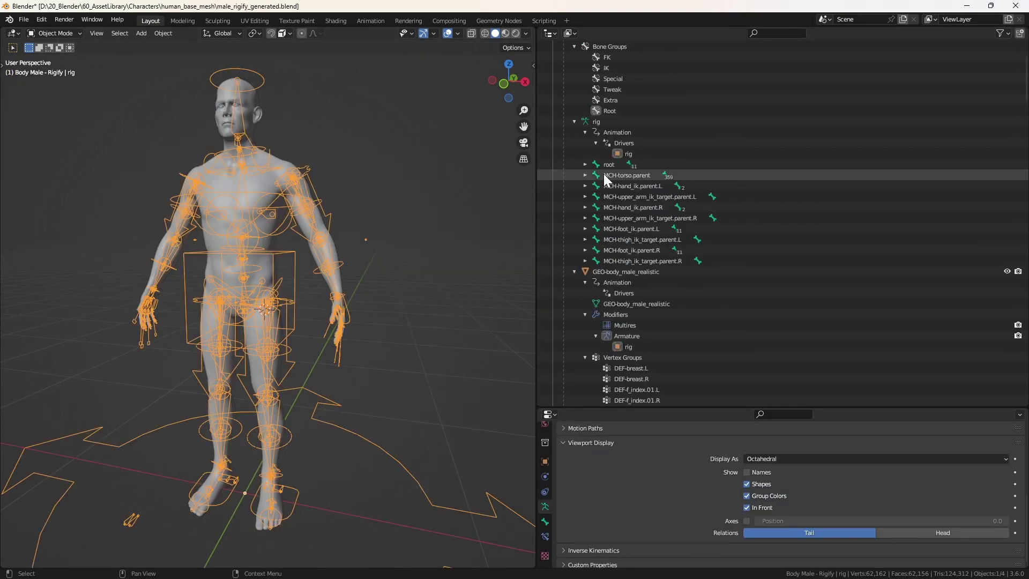
# Check the Relations parents of DEF-thigh.L, DEF-pelvis.L, head, DEF-spine.005, DEF-upper_arm.L and the left shoulder
pyautogui.keyDown('shift'); pyautogui.click(586, 165); pyautogui.keyUp('shift')
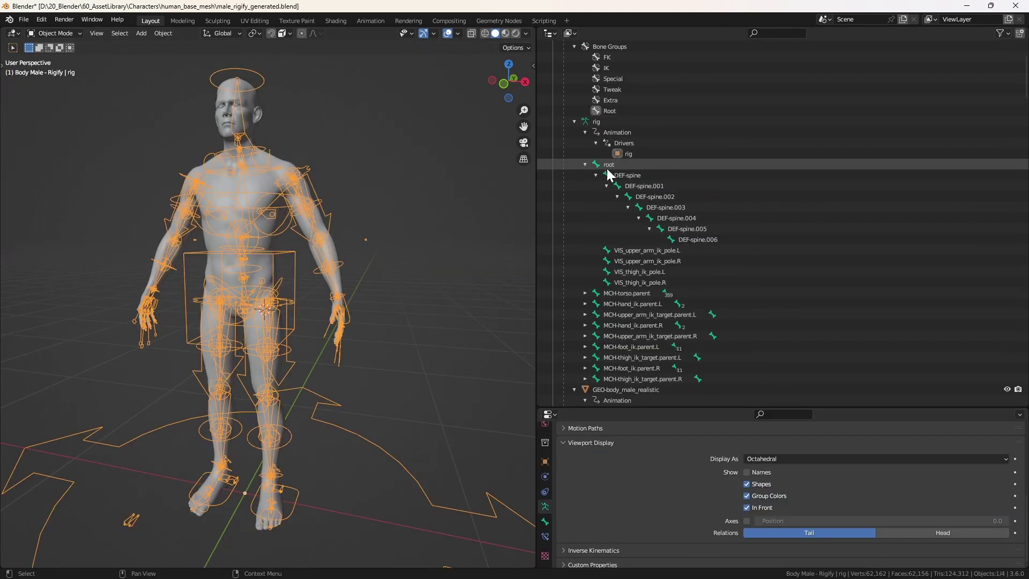
pyautogui.click(625, 174)
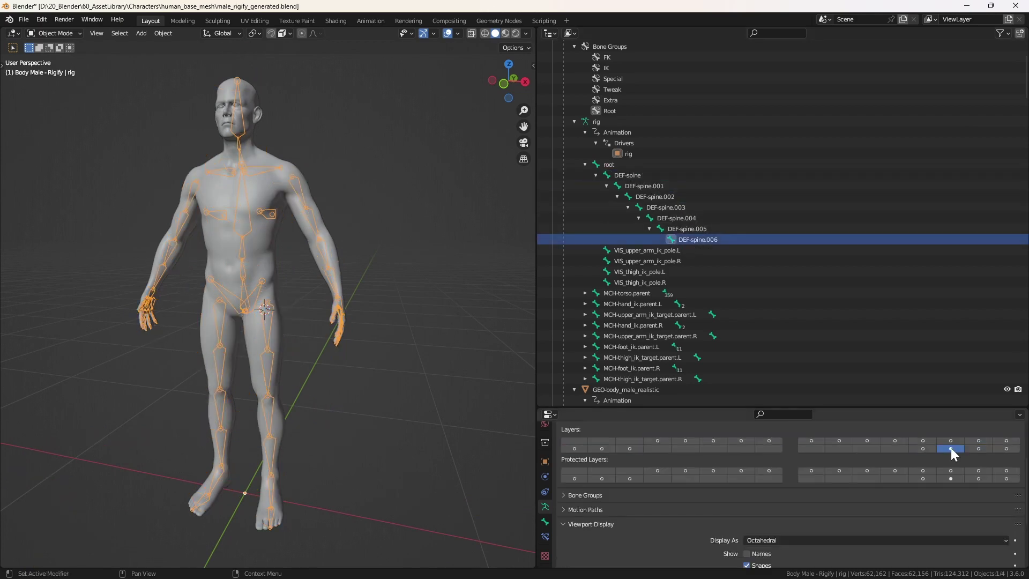
pyautogui.click(951, 456)
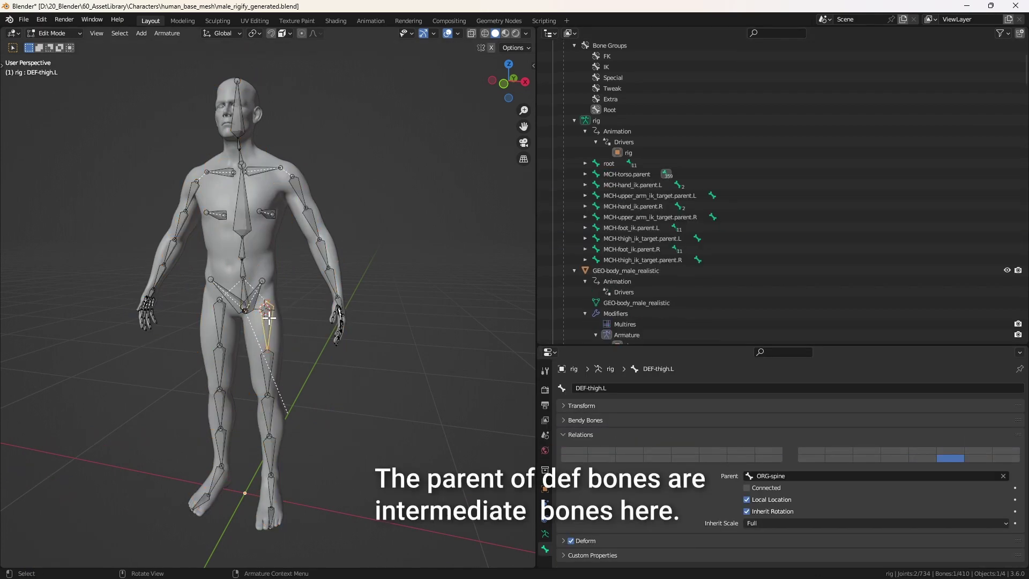
pyautogui.click(268, 318)
pyautogui.click(257, 305)
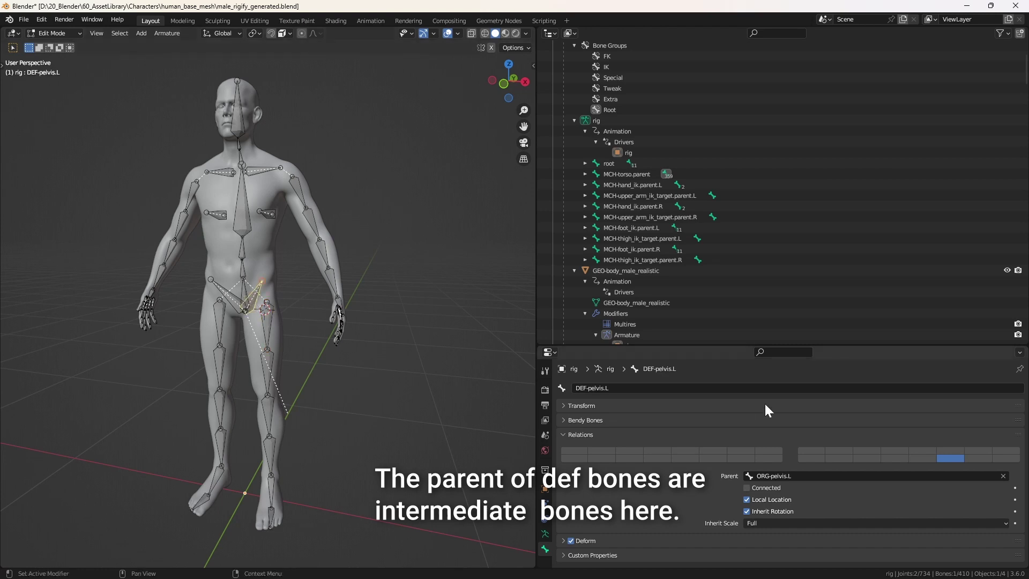
pyautogui.click(234, 119)
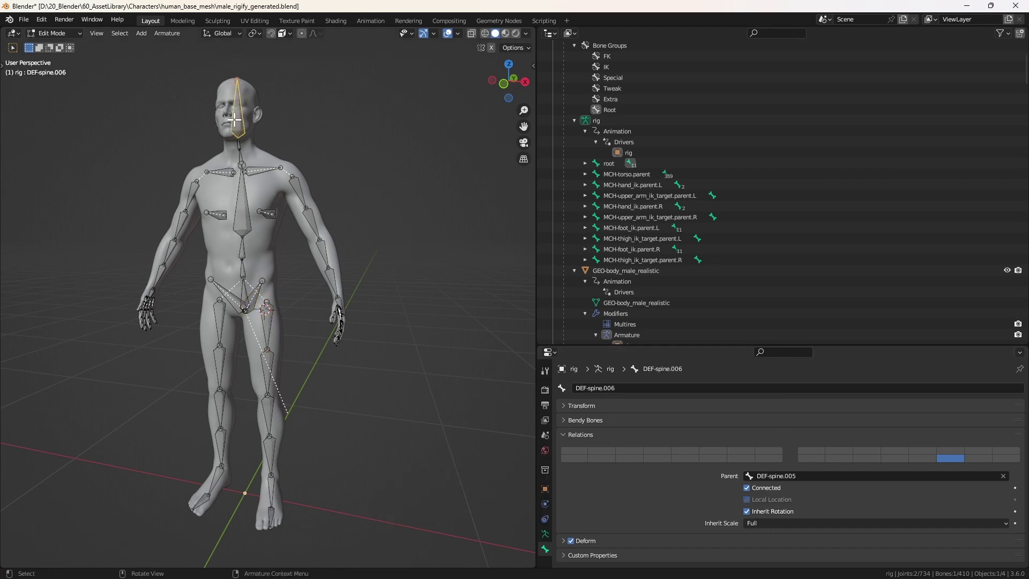
pyautogui.click(241, 146)
pyautogui.click(295, 192)
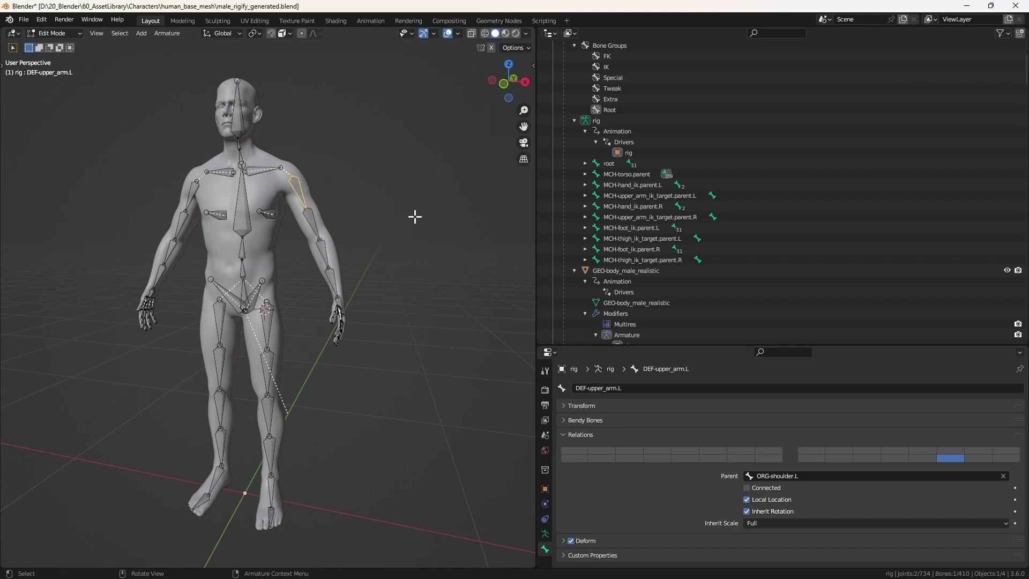
pyautogui.click(251, 175)
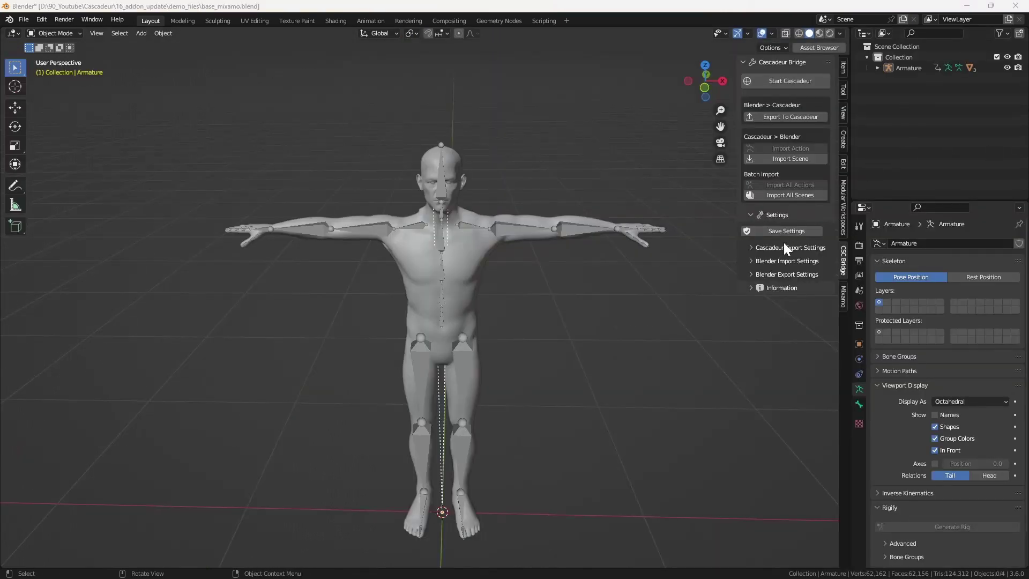
# Expand CSC Bridge's Blender Import and Export Settings and compare them with FBX import options
pyautogui.click(752, 260)
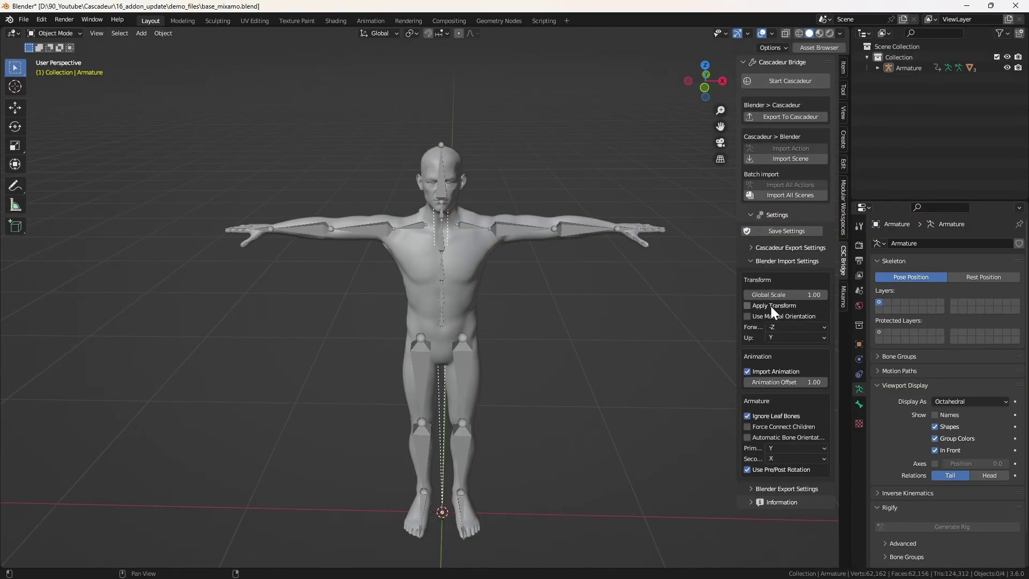
pyautogui.click(751, 261)
pyautogui.click(750, 274)
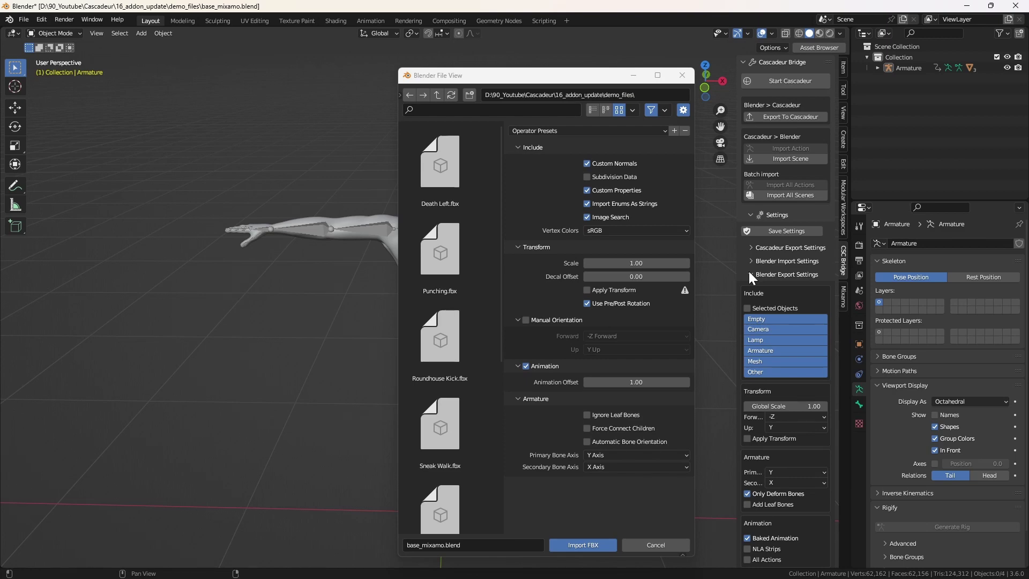
pyautogui.click(750, 274)
pyautogui.click(751, 261)
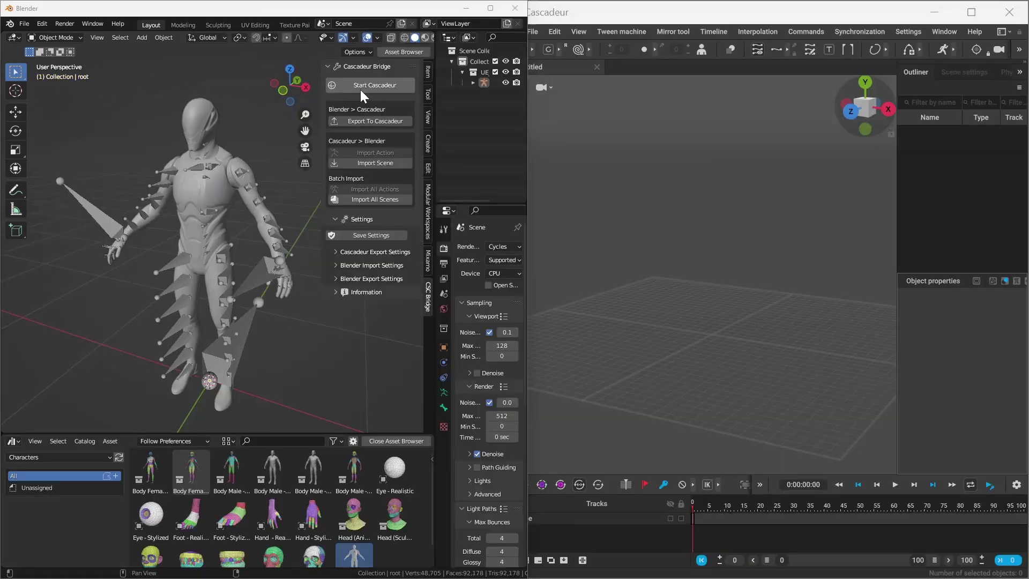
# Launch Cascadeur from Blender, then attach the Blender arrow to the temp folder box
pyautogui.click(361, 90)
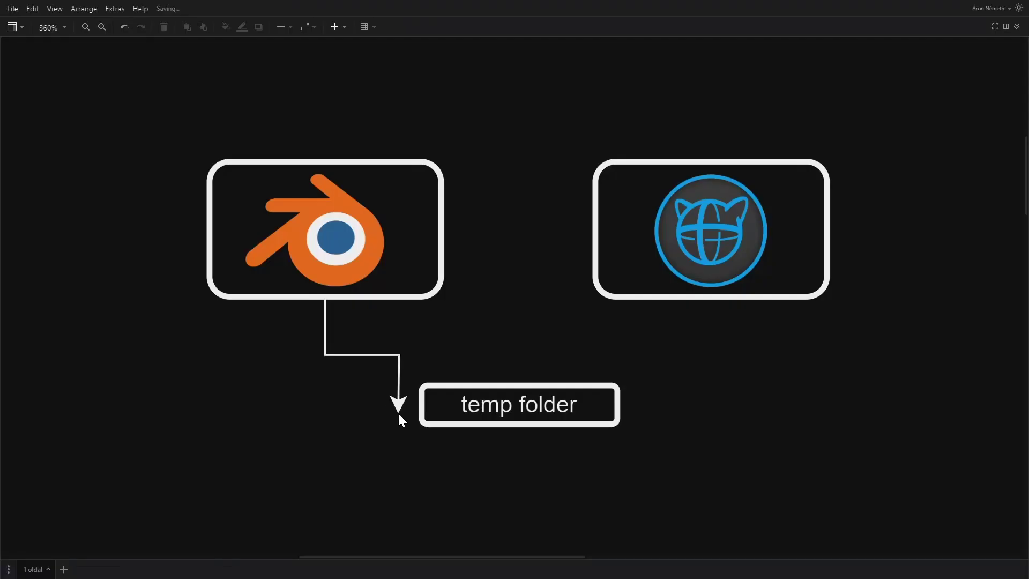
pyautogui.moveTo(398, 412); pyautogui.dragTo(425, 403)
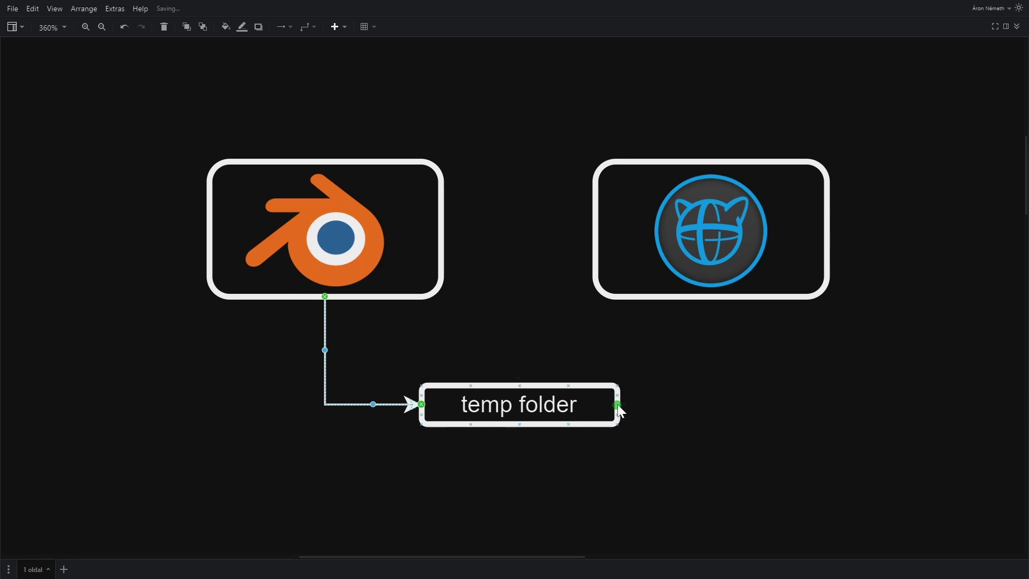
# Draw an arrow from temp folder to the Cascadeur box, then highlight a connection line in the console log
pyautogui.moveTo(632, 405); pyautogui.dragTo(712, 297)
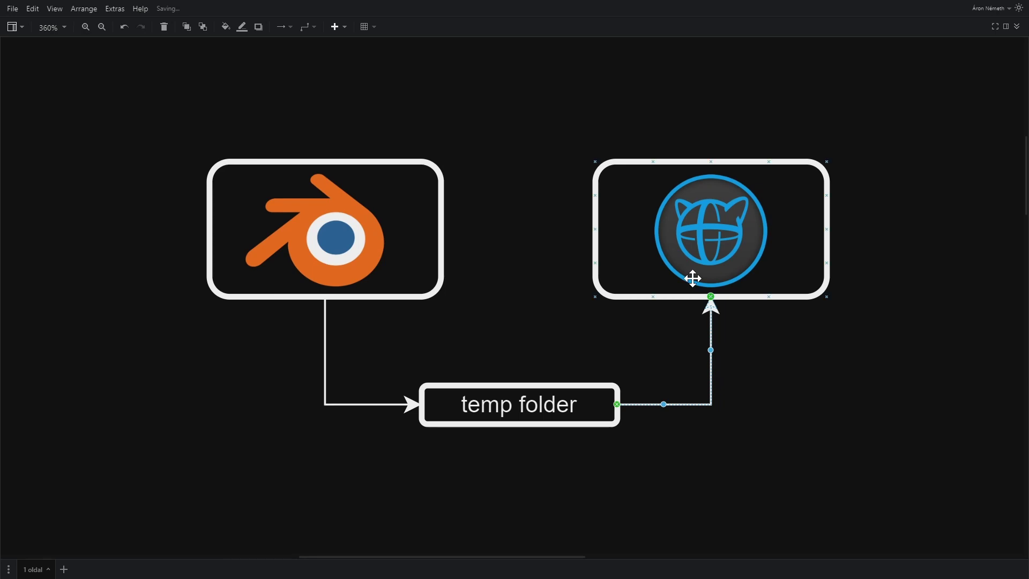
pyautogui.moveTo(78, 280)
pyautogui.mouseDown()
pyautogui.moveTo(161, 290)
pyautogui.moveTo(144, 282)
pyautogui.mouseUp()
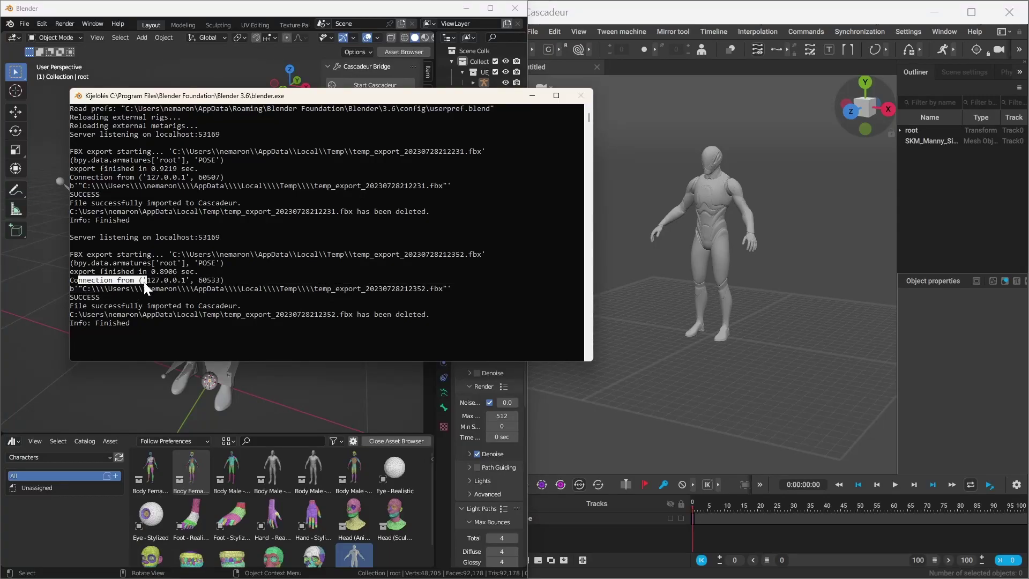
# Highlight SUCCESS in the console, then enable Selected Interval under Cascadeur Export Settings
pyautogui.doubleClick(85, 298)
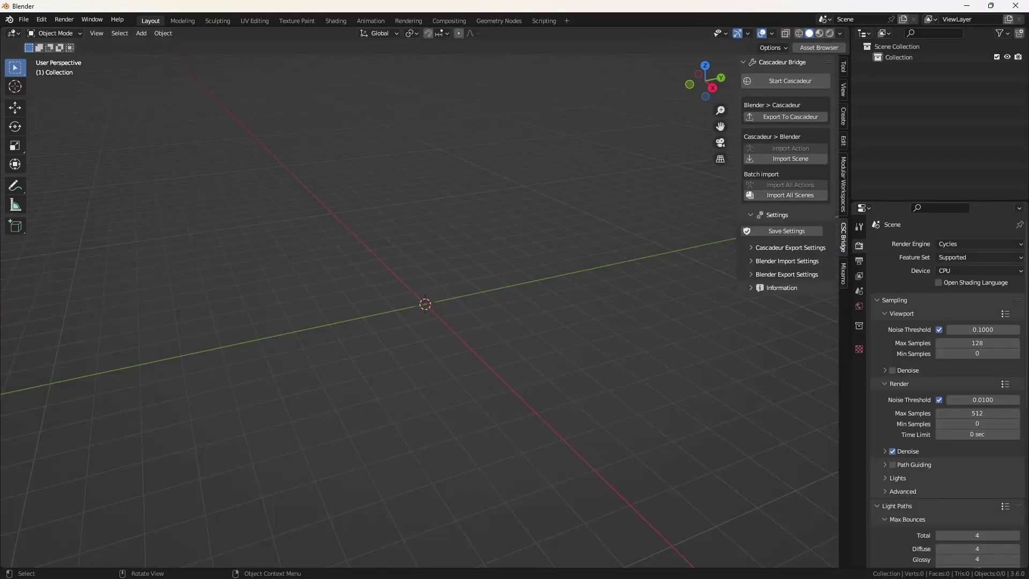
pyautogui.click(770, 250)
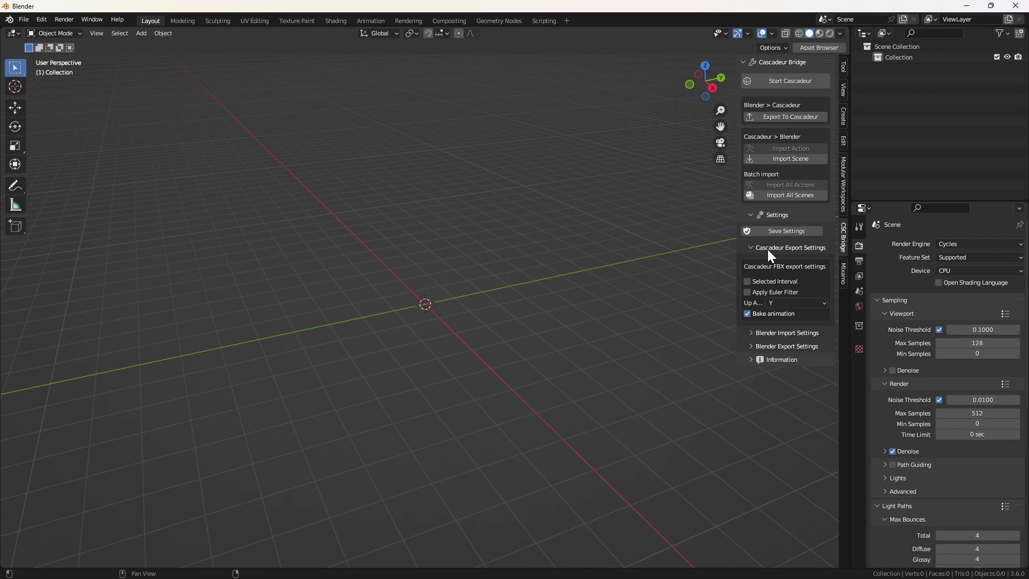
pyautogui.click(791, 286)
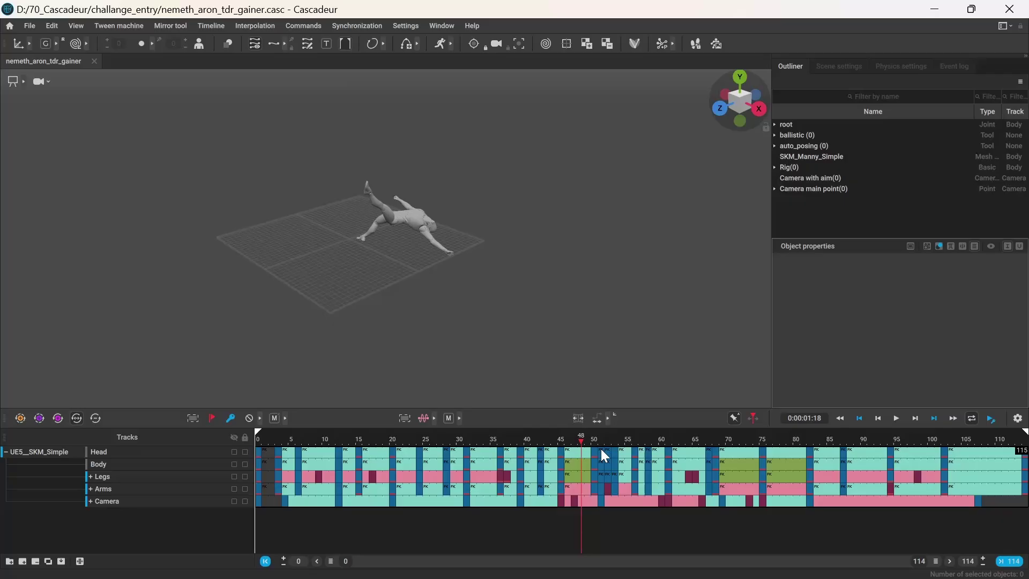
# Import only Cascadeur frames 53–83 into Blender with Bake animation turned off
pyautogui.click(601, 449)
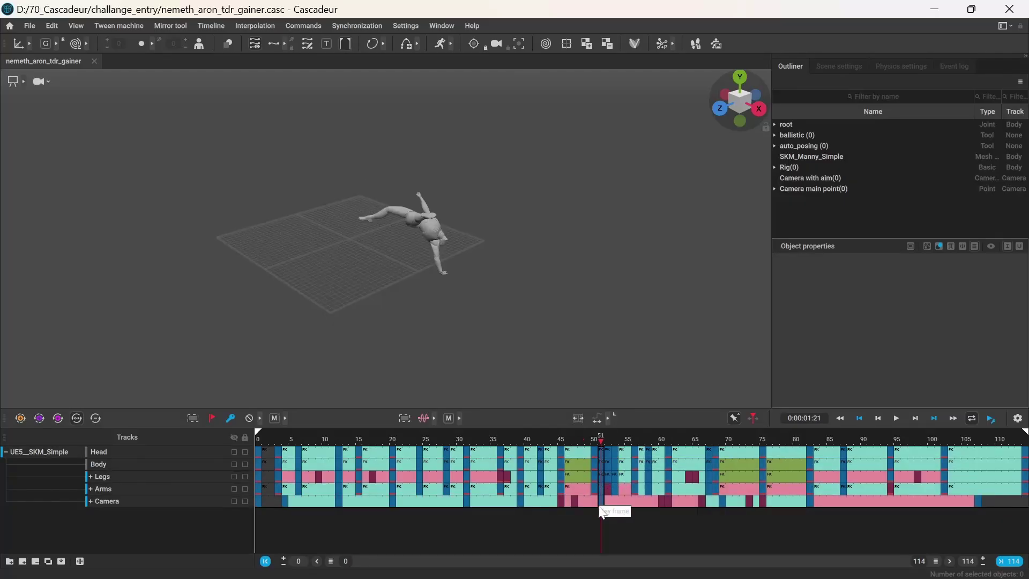
pyautogui.moveTo(622, 510); pyautogui.dragTo(814, 526)
pyautogui.moveTo(156, 500); pyautogui.dragTo(176, 511)
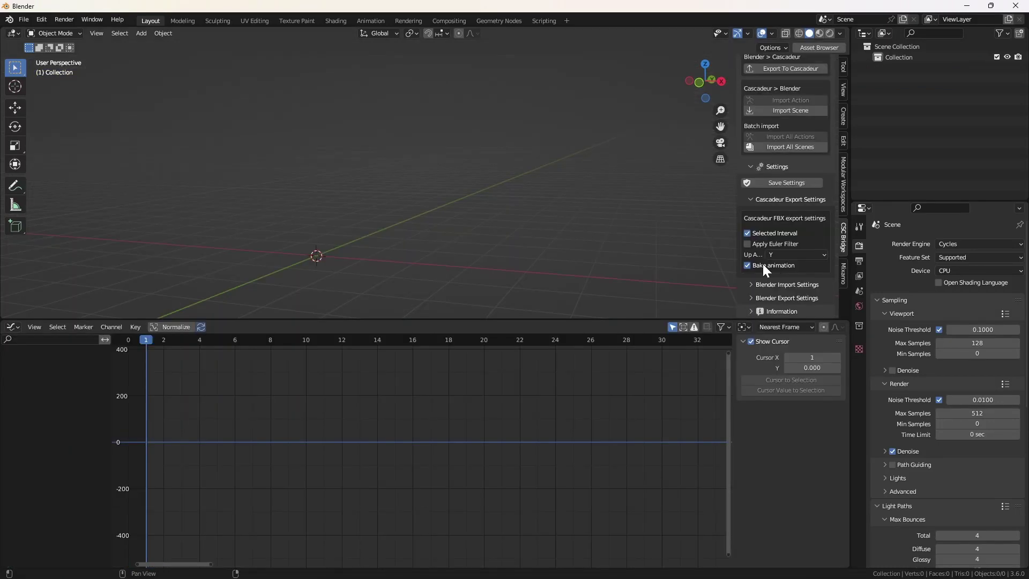
pyautogui.click(756, 265)
pyautogui.scroll(1, 768, 118)
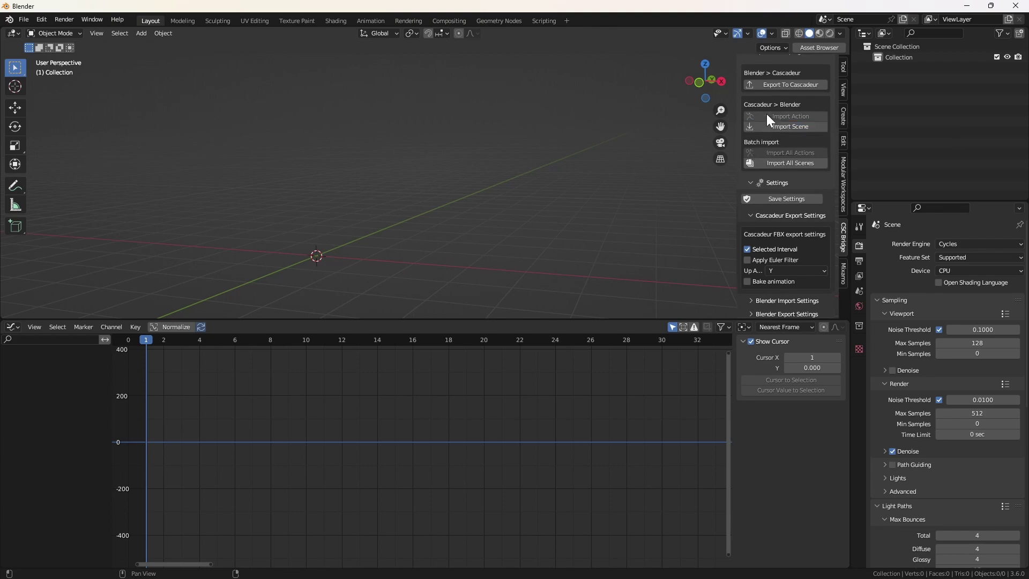
pyautogui.click(763, 124)
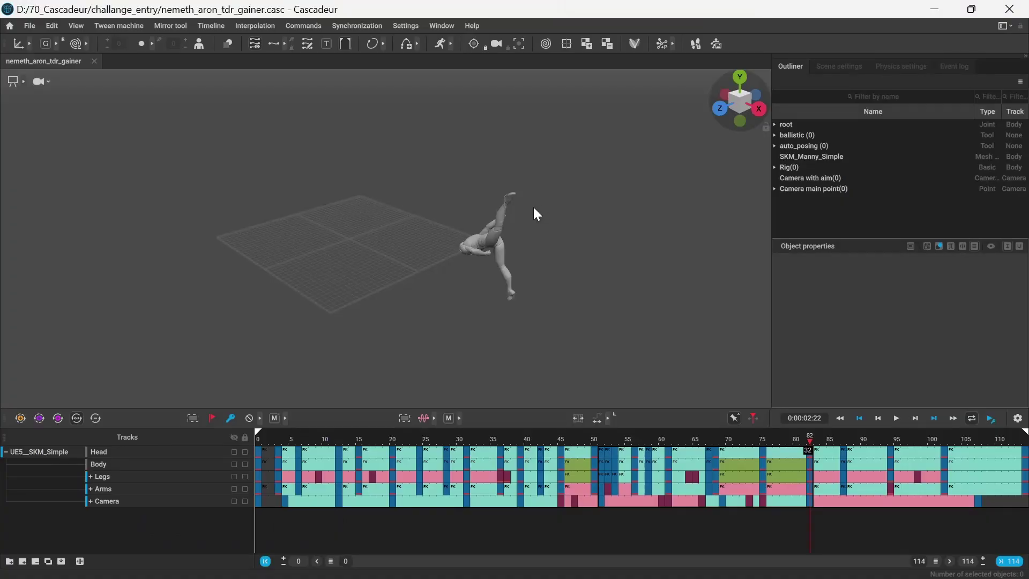
pyautogui.click(935, 9)
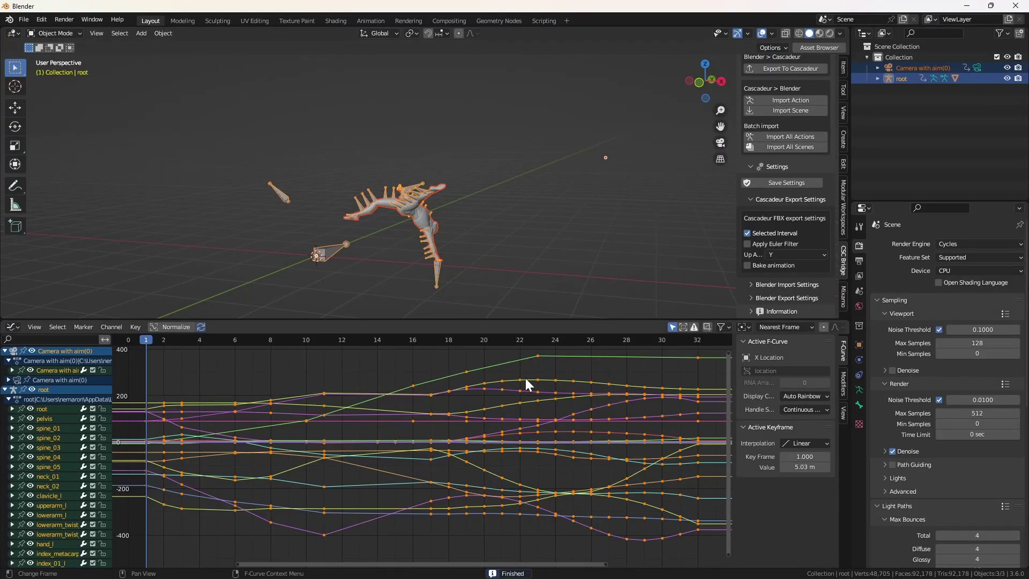
# Draw new arrows Blender→Cascadeur, Cascadeur→temp folder, Cascadeur→Blender and temp folder→Blender
pyautogui.click(370, 414)
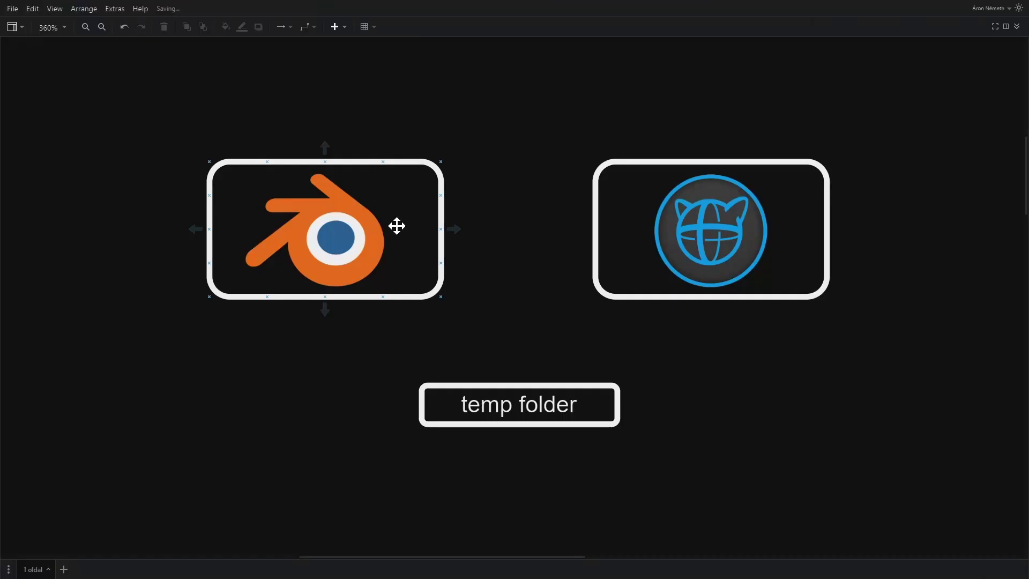
pyautogui.click(740, 248)
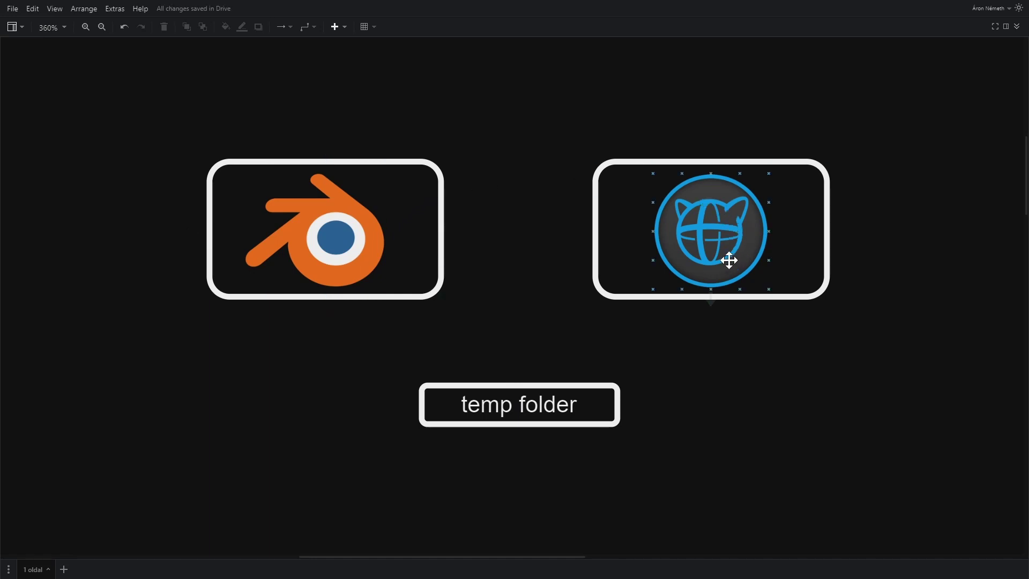
pyautogui.click(570, 229)
pyautogui.moveTo(441, 197); pyautogui.dragTo(594, 195)
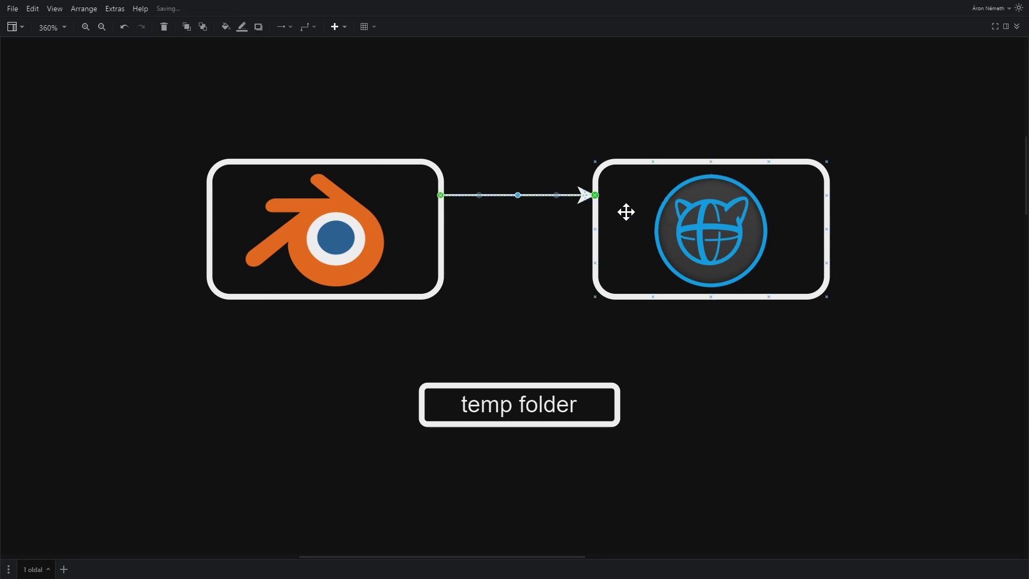
pyautogui.moveTo(714, 297); pyautogui.dragTo(618, 405)
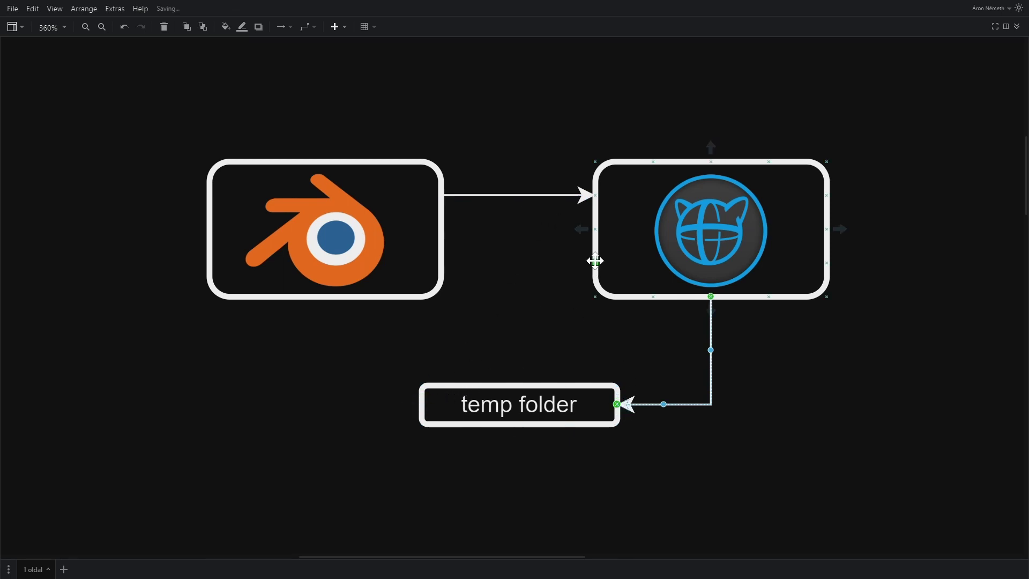
pyautogui.moveTo(596, 261); pyautogui.dragTo(442, 267)
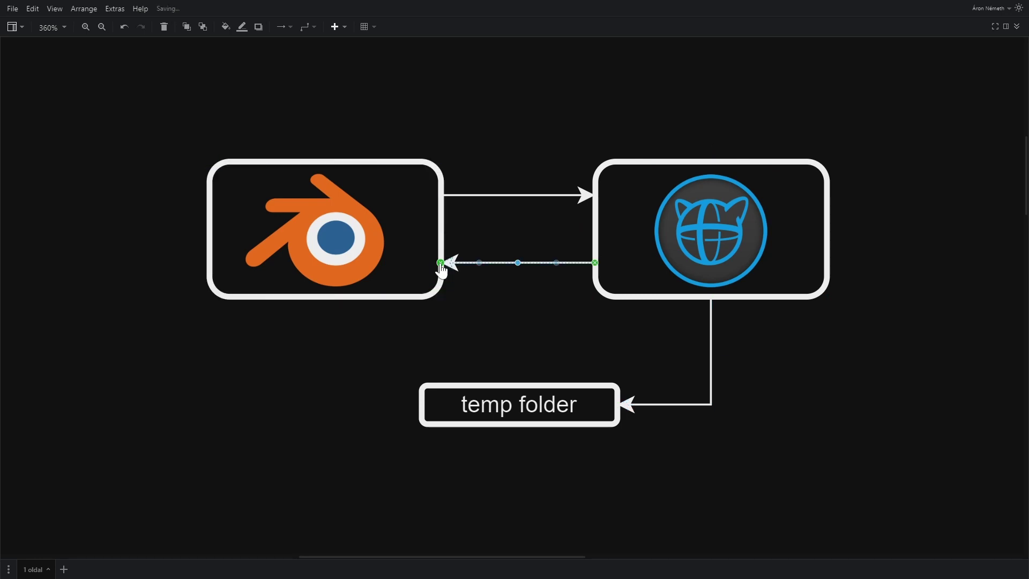
pyautogui.moveTo(421, 404); pyautogui.dragTo(327, 298)
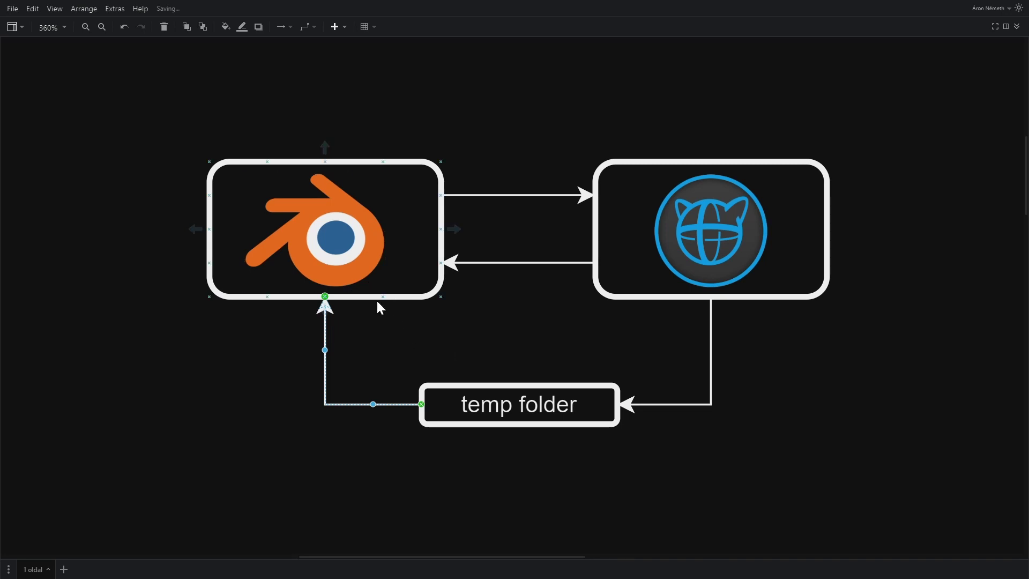
pyautogui.click(529, 410)
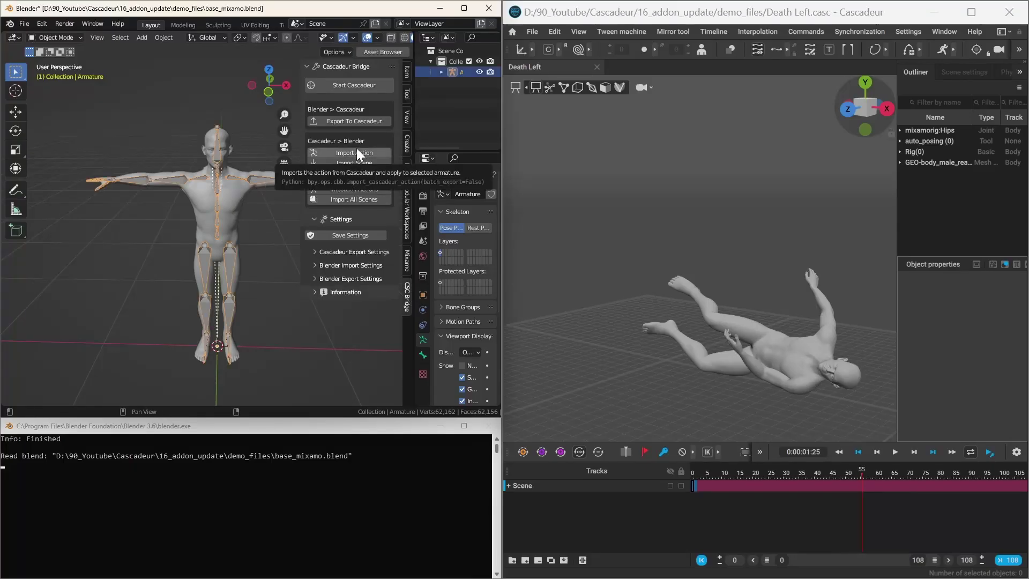
# Import the Cascadeur action onto the T-posed armature and play it back
pyautogui.click(357, 152)
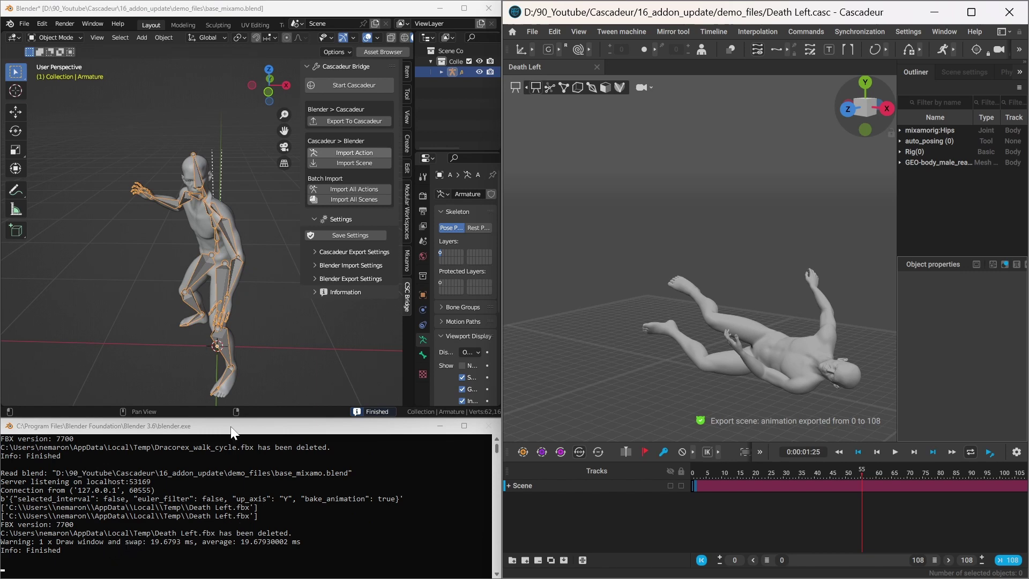
pyautogui.click(92, 243)
pyautogui.press('space')
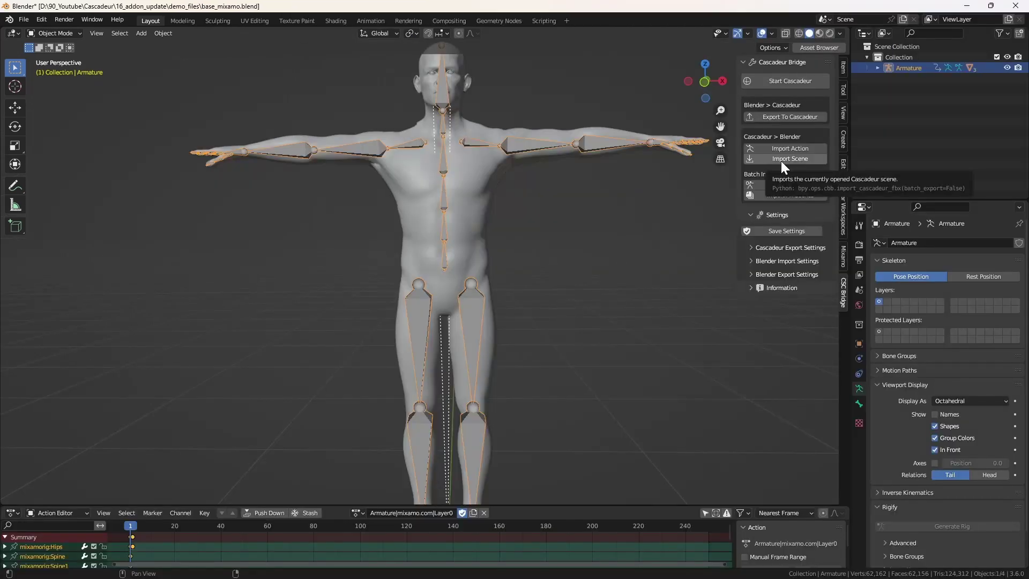
pyautogui.click(781, 161)
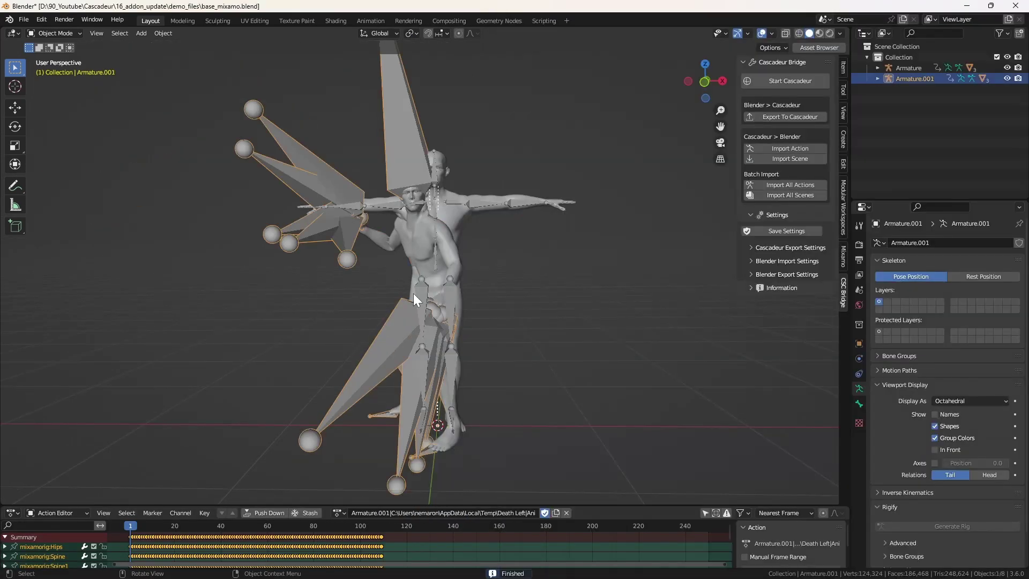
# Rename the imported action to 'Death Left' and assign it to the original Armature
pyautogui.click(410, 511)
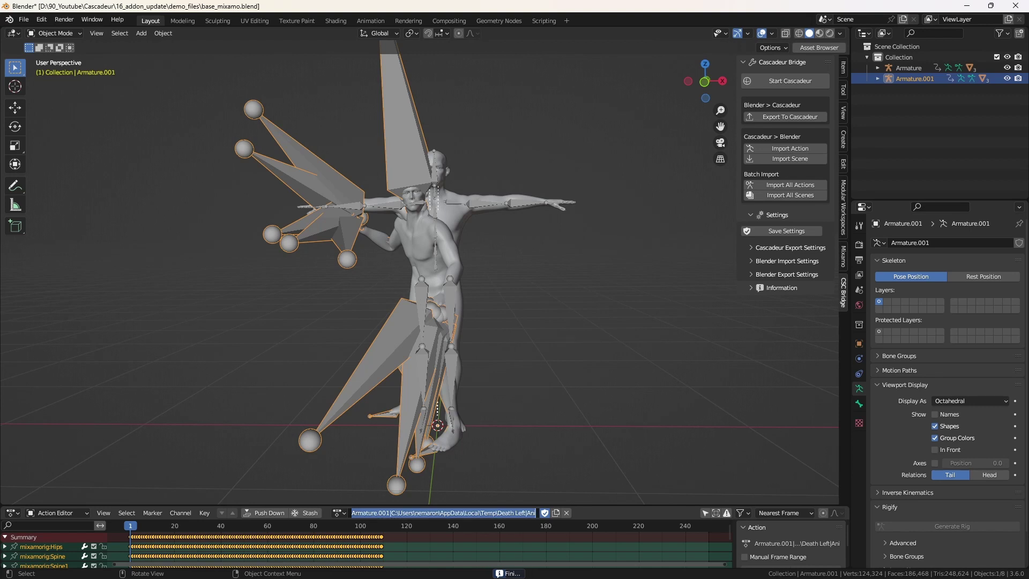
pyautogui.write('Death Left')
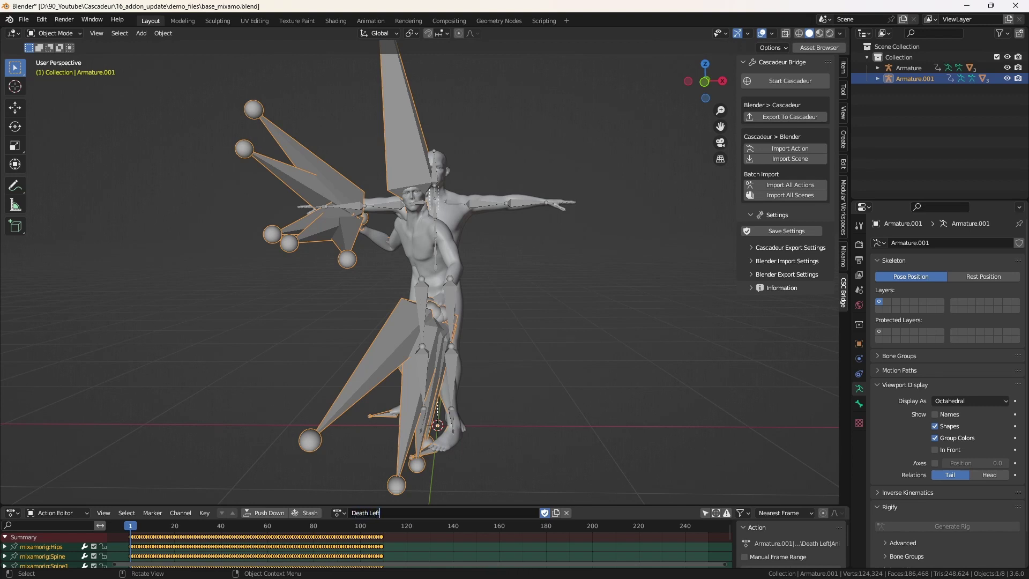
pyautogui.press('Return')
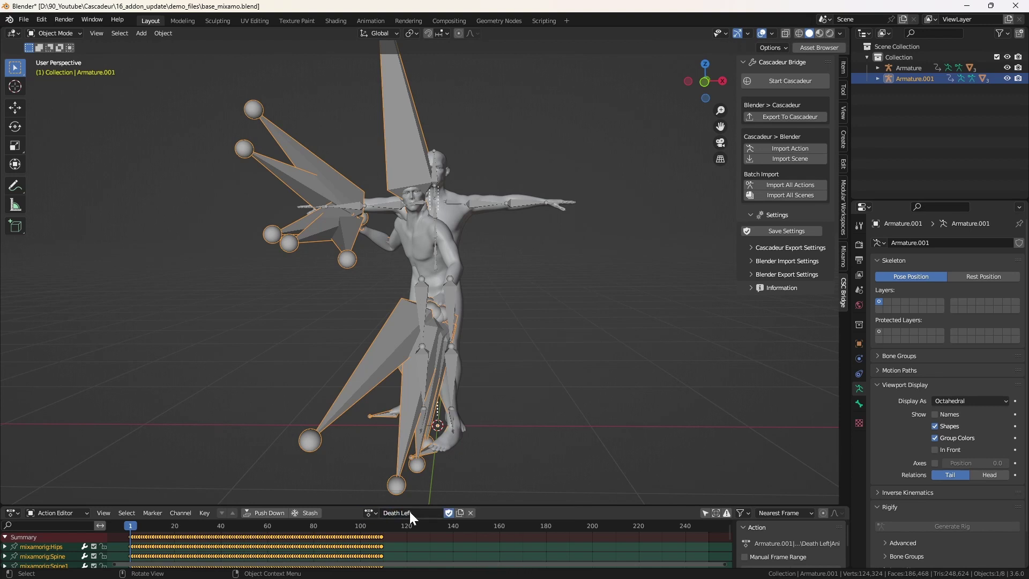
pyautogui.click(484, 206)
pyautogui.click(358, 513)
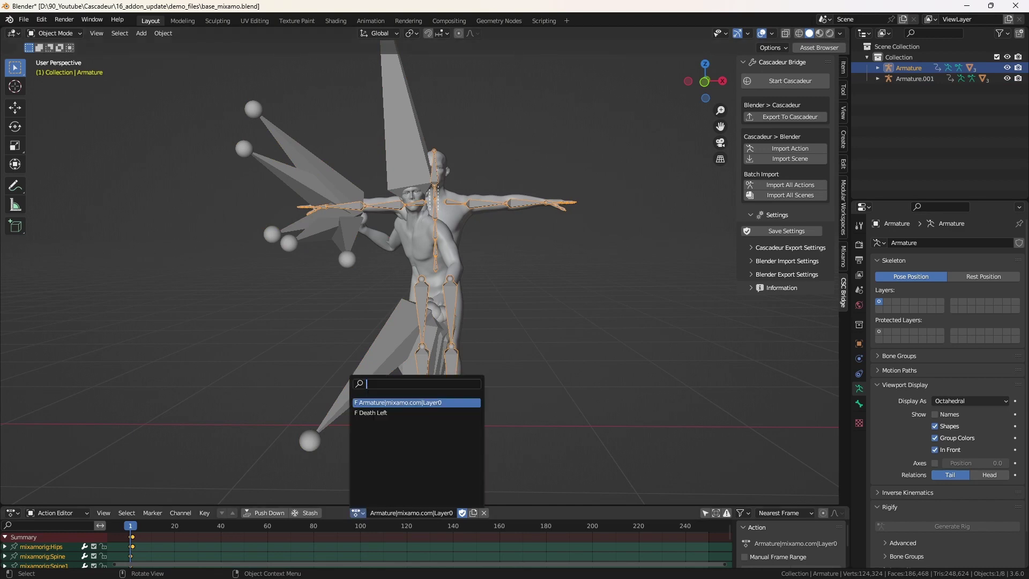
pyautogui.click(399, 414)
# Delete the leftover Armature.001 rig from the Outliner
pyautogui.click(436, 137)
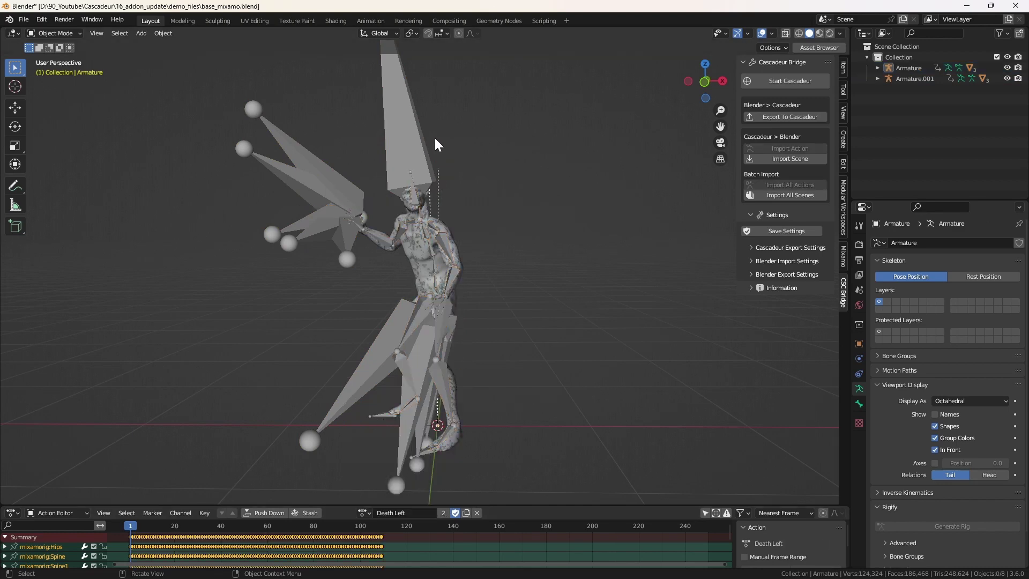
pyautogui.click(420, 150)
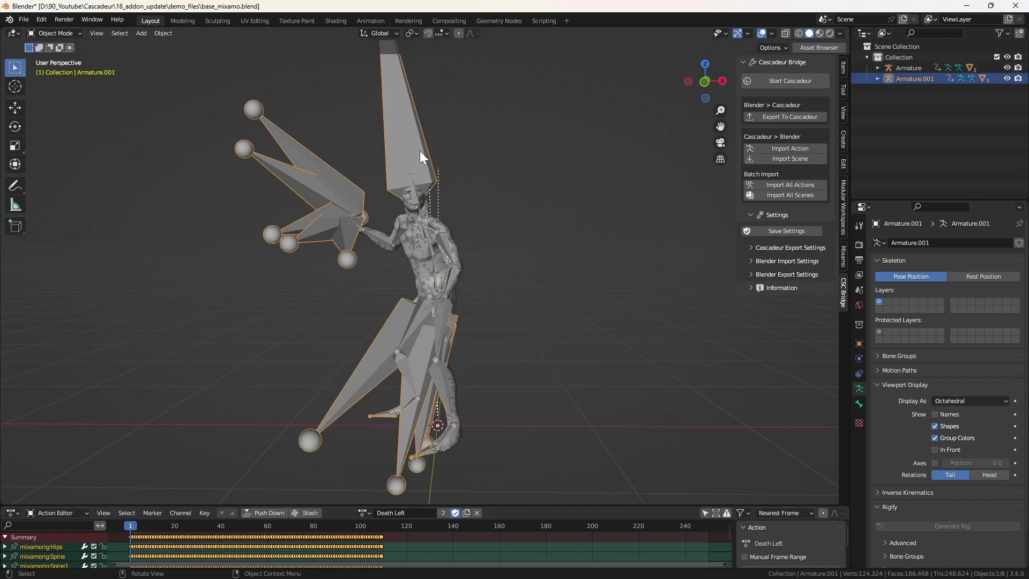
pyautogui.rightClick(919, 81)
pyautogui.click(890, 119)
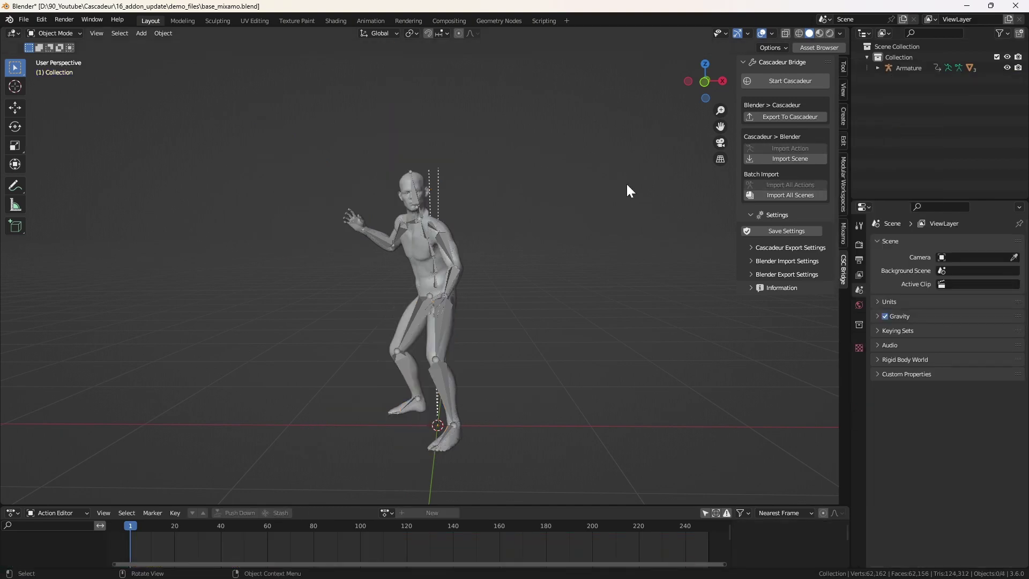
pyautogui.click(866, 34)
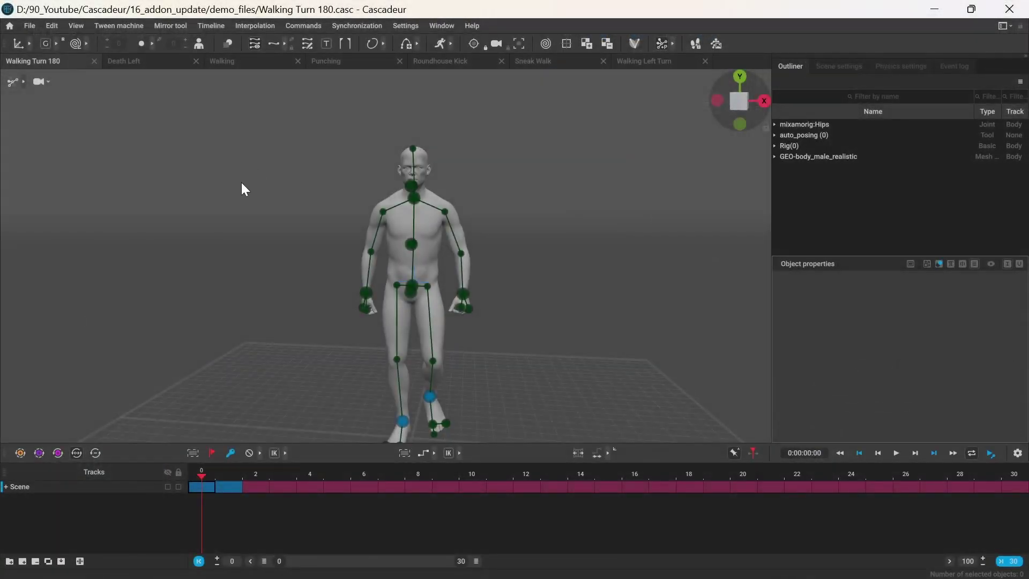
# Play Walking Turn 180, then flip through Death Left, Walking, Punching and Roundhouse Kick
pyautogui.press('space')
pyautogui.click(141, 61)
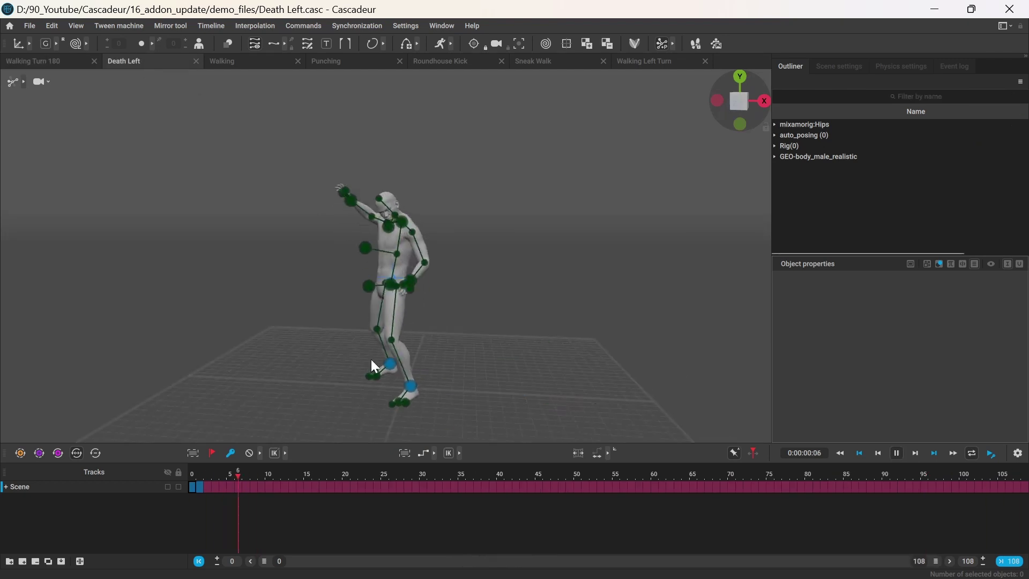
pyautogui.click(257, 61)
pyautogui.click(343, 61)
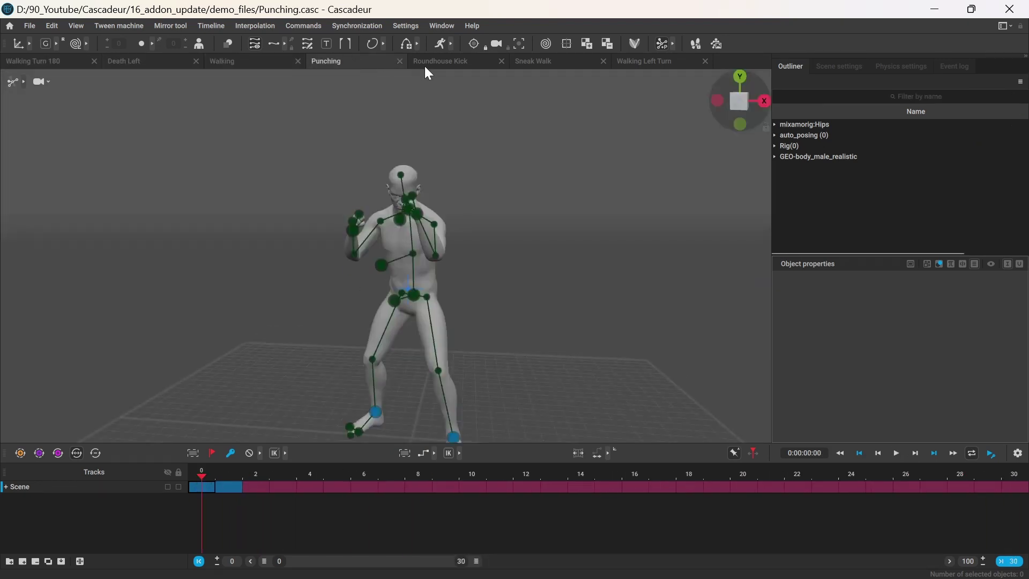
pyautogui.hotkey('ctrl', 'Tab')
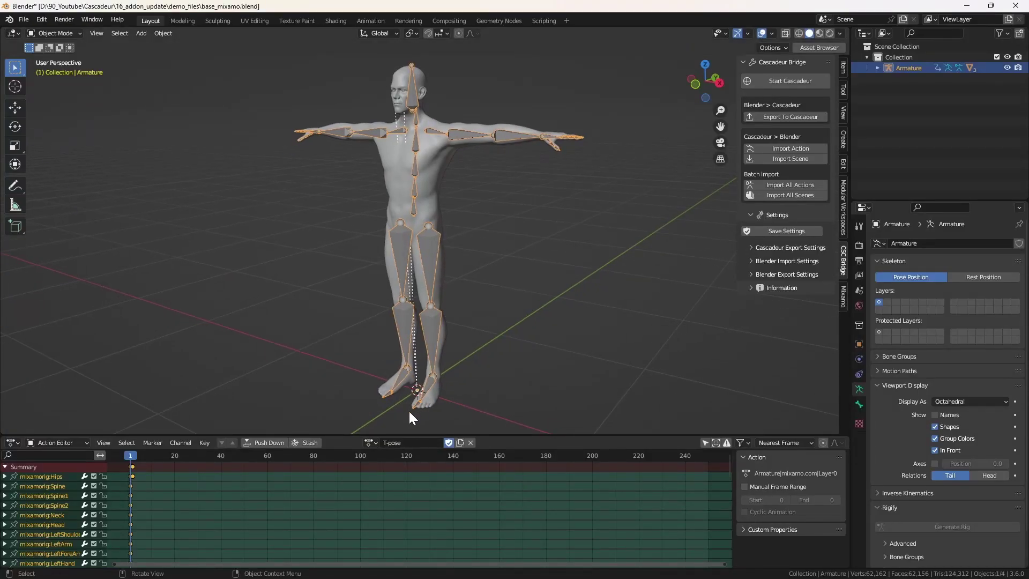
pyautogui.click(371, 443)
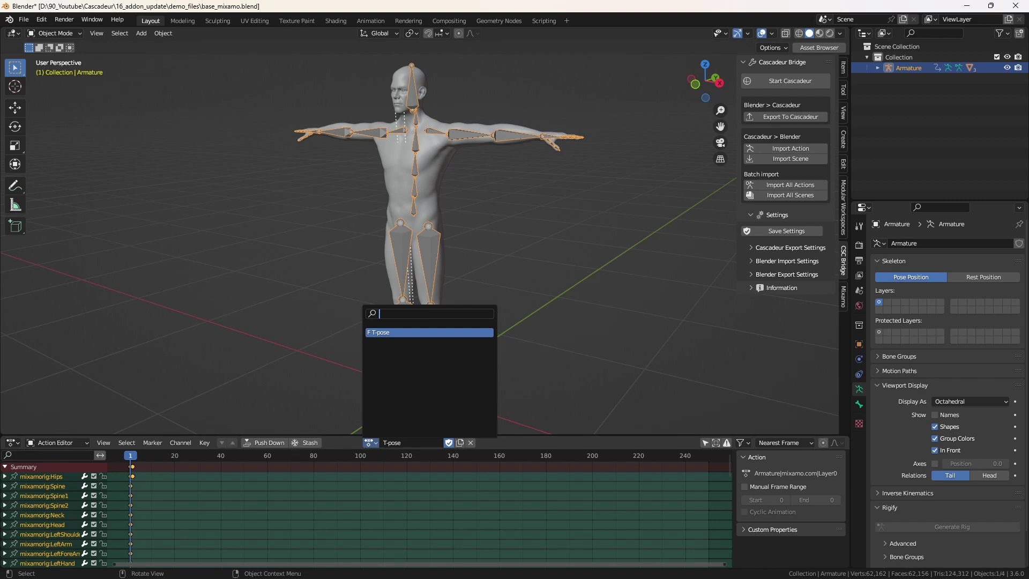
pyautogui.click(371, 443)
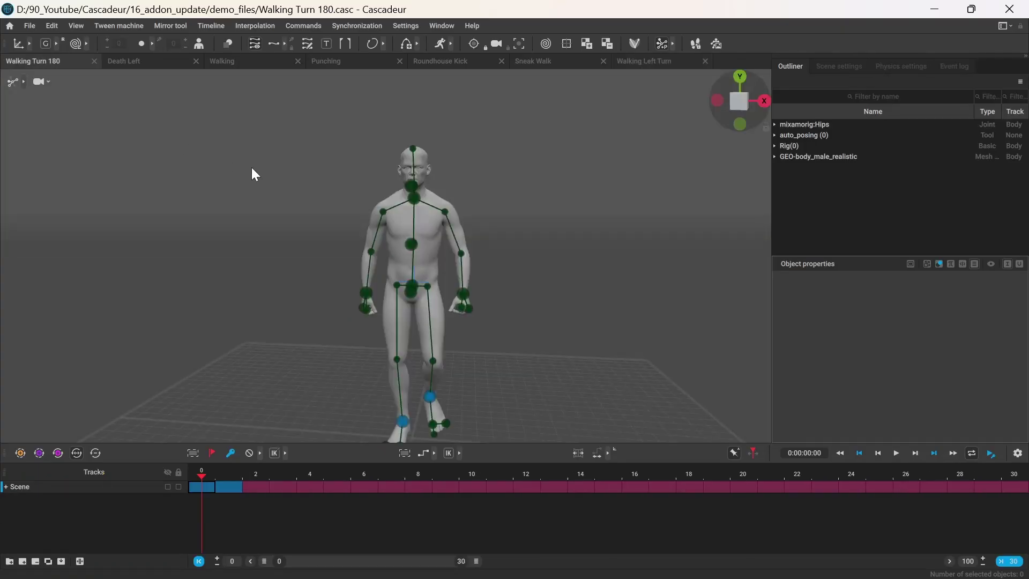
# Replay Walking Turn 180, Death Left and Roundhouse Kick, then return to Blender
pyautogui.press('space')
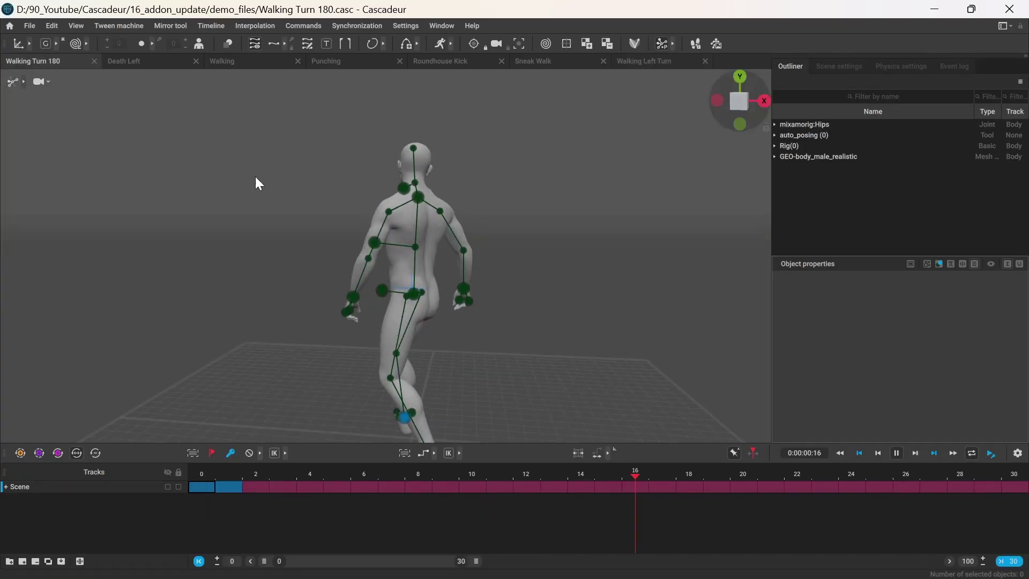
pyautogui.click(134, 56)
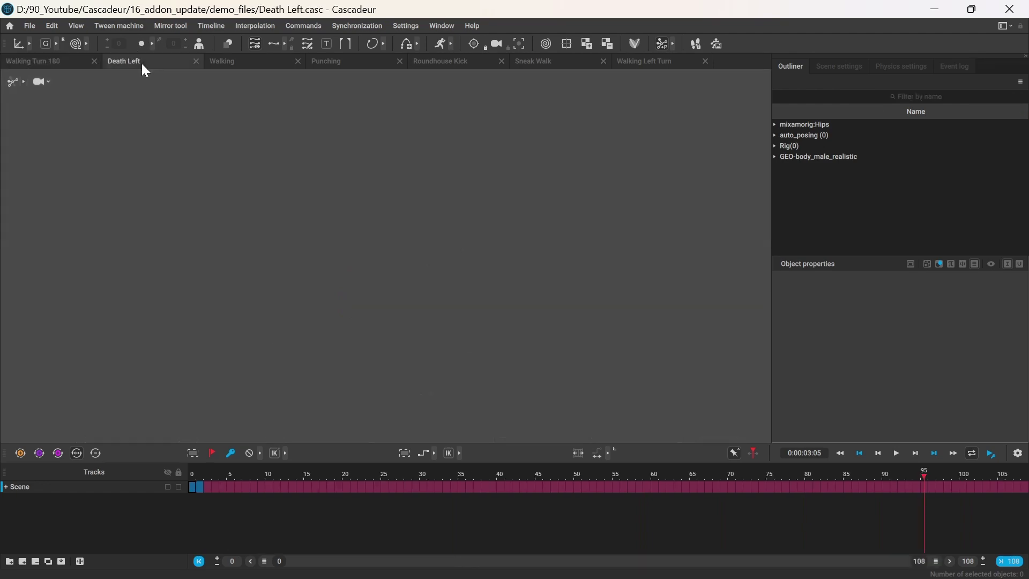
pyautogui.press('space')
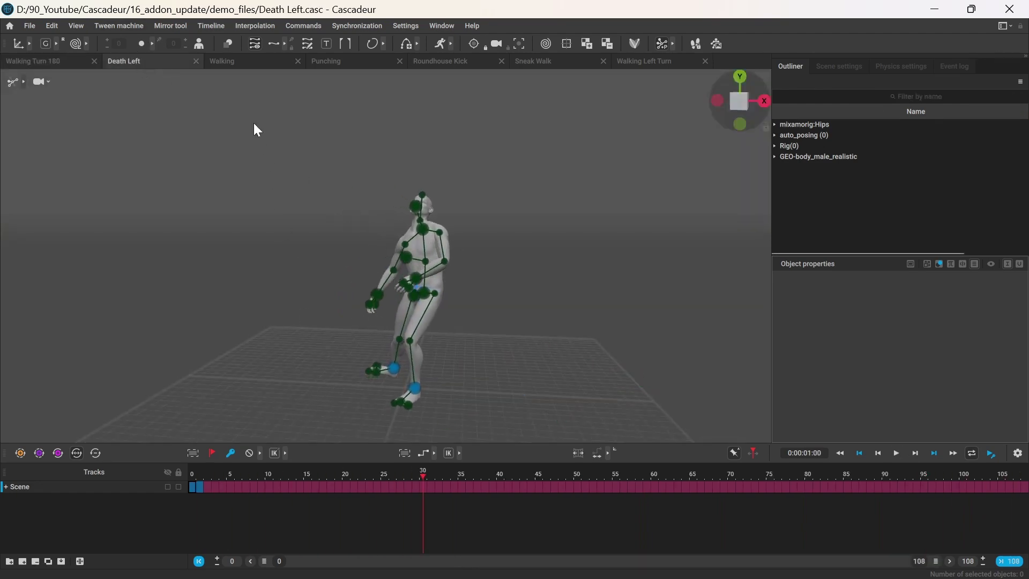
pyautogui.click(251, 65)
pyautogui.click(348, 61)
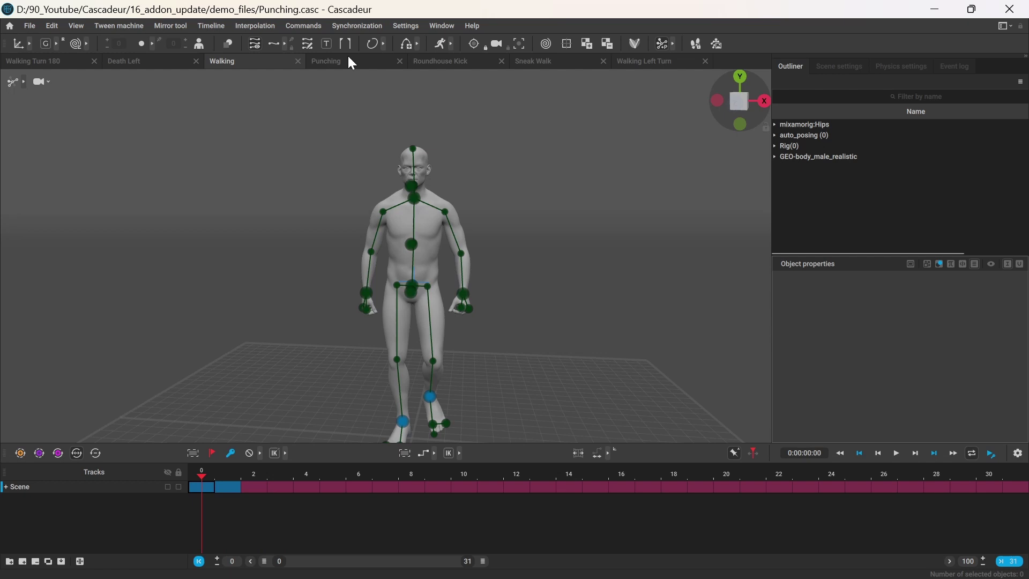
pyautogui.click(443, 60)
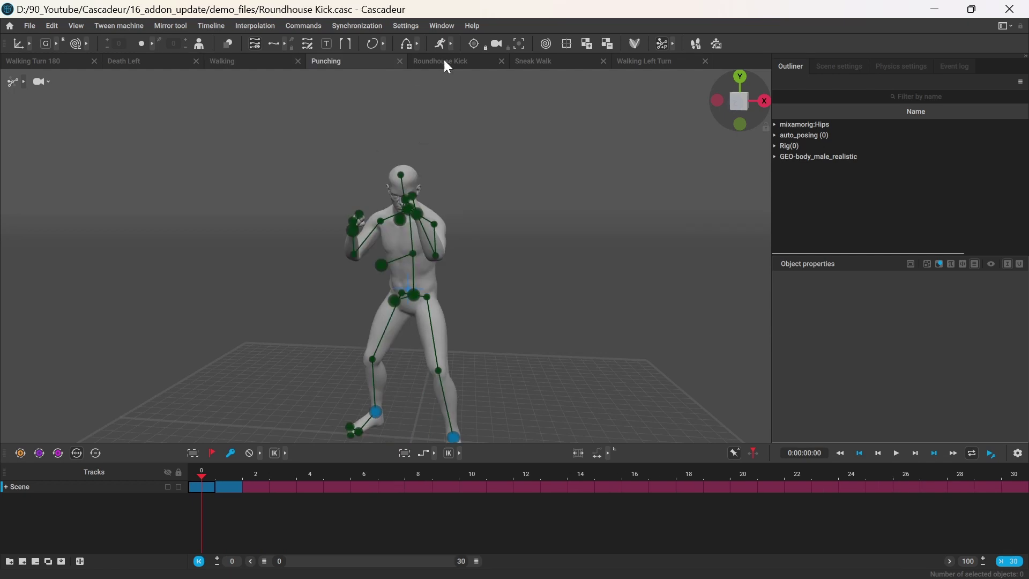
pyautogui.press('space')
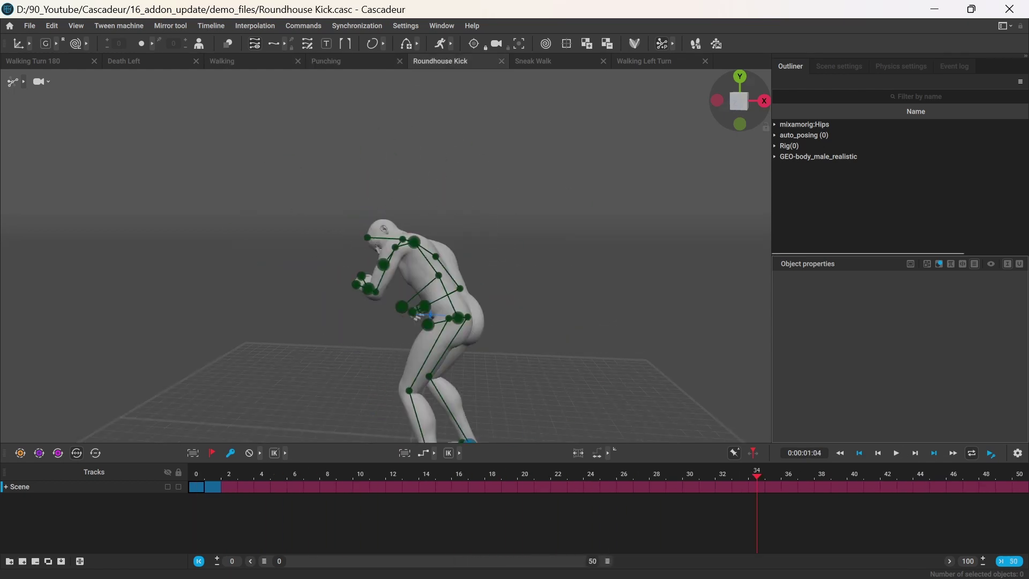
pyautogui.hotkey('alt', 'Tab')
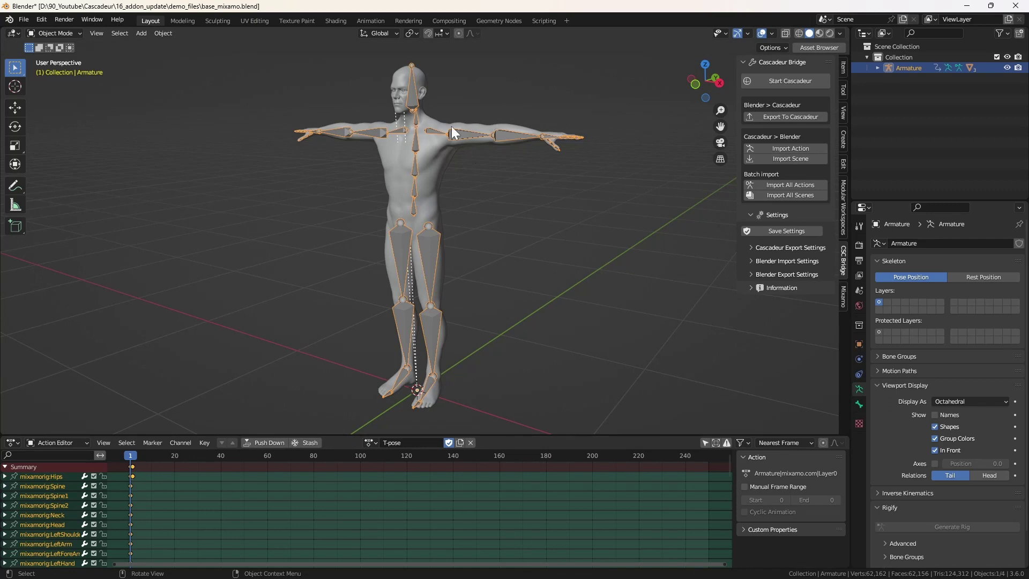
# Import all Cascadeur actions at once and load Walking Left Turn onto the armature
pyautogui.click(779, 187)
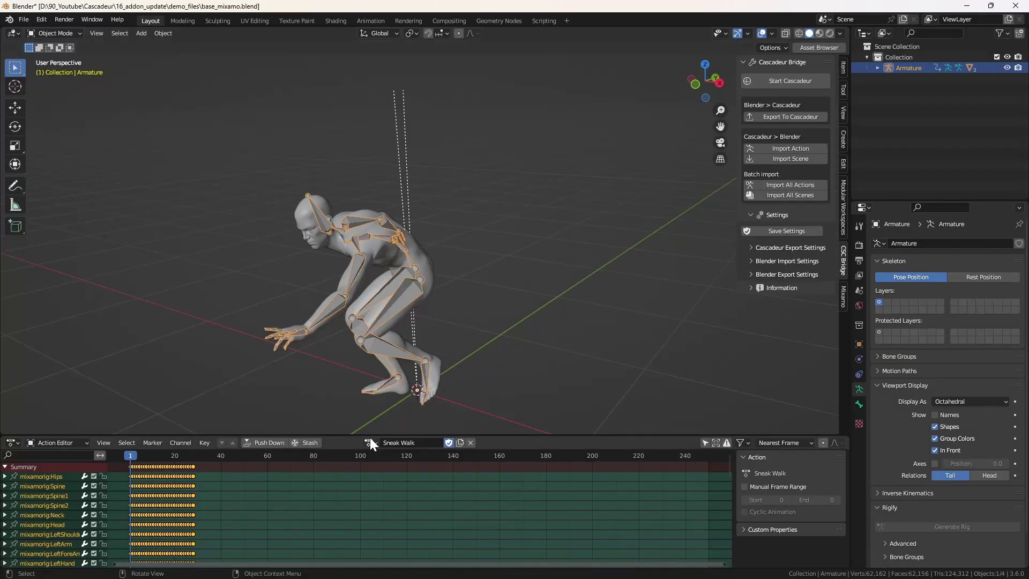
pyautogui.click(374, 443)
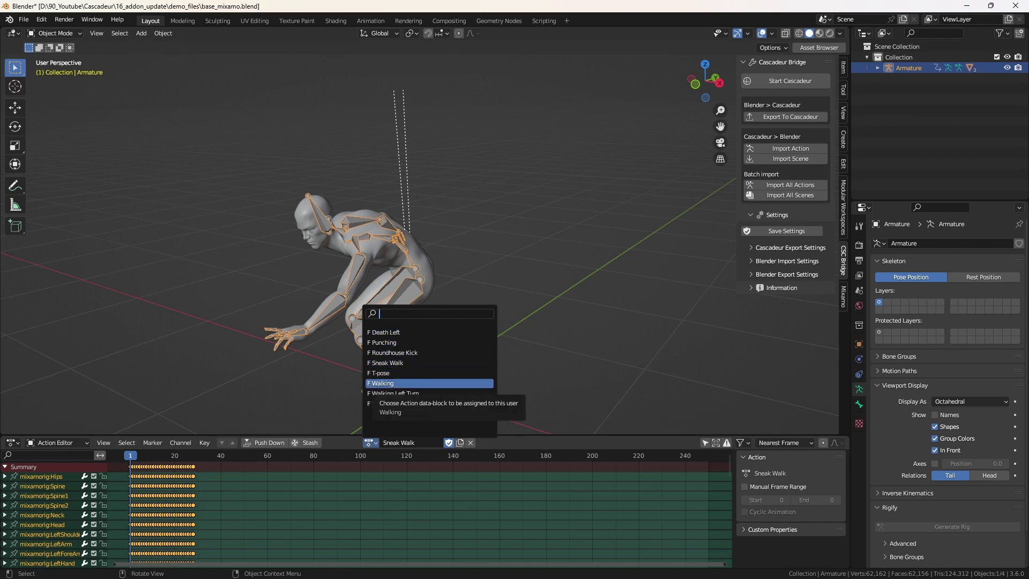
pyautogui.click(386, 393)
pyautogui.click(371, 442)
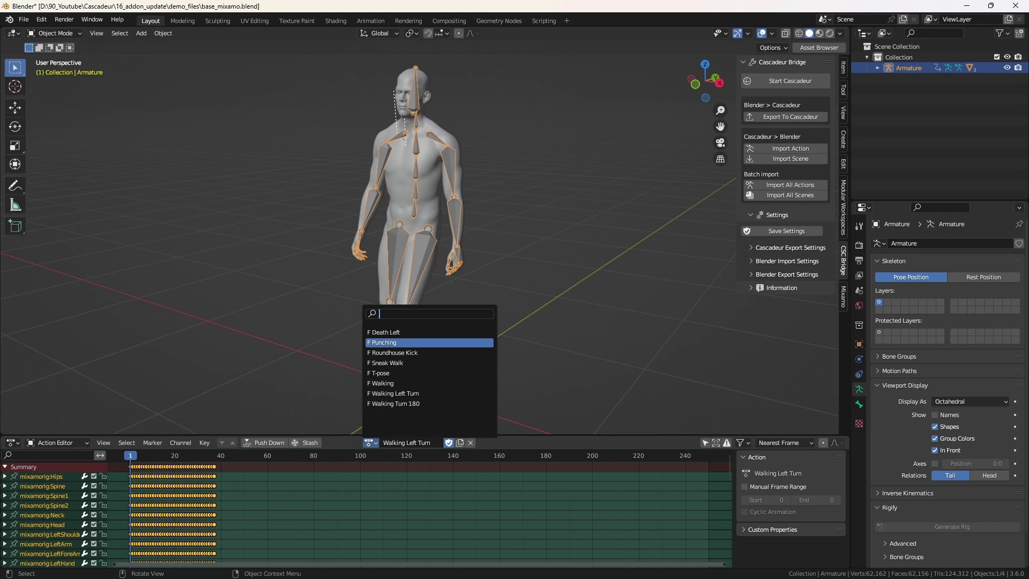
# Scrub and play the Death Left action from frame 37, then switch to Cascadeur
pyautogui.press('Up')
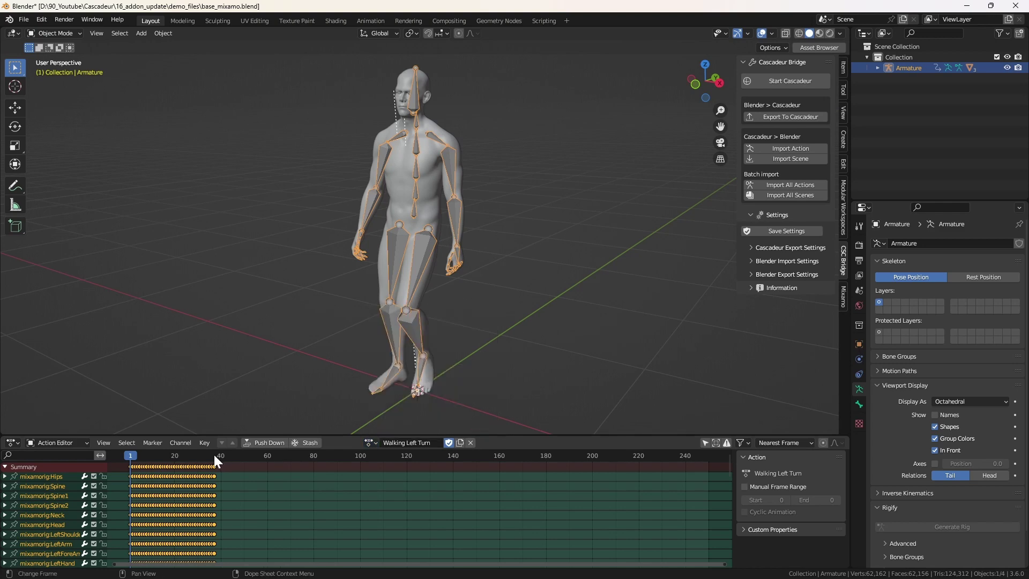
pyautogui.click(214, 454)
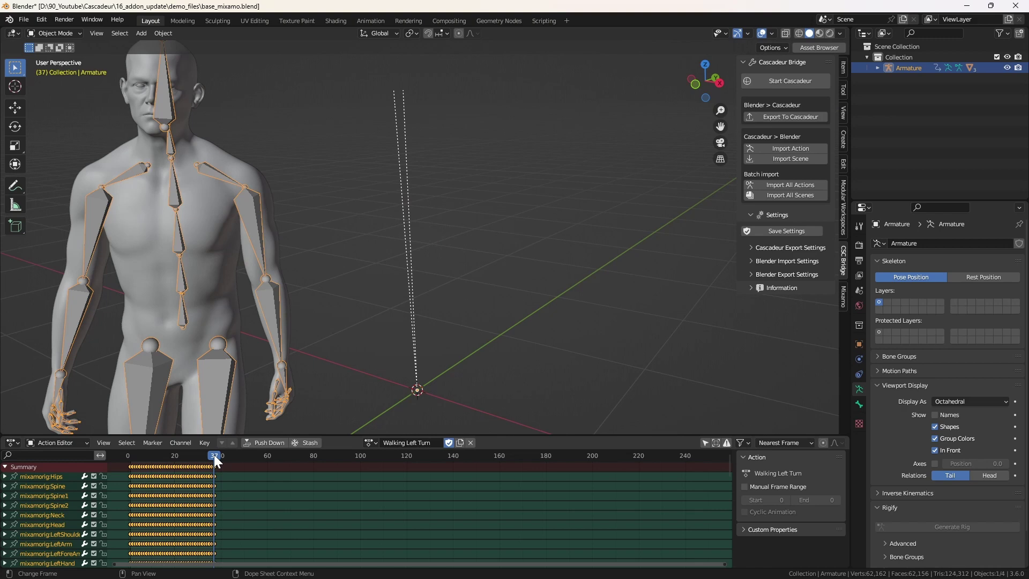
pyautogui.moveTo(214, 455); pyautogui.dragTo(380, 457)
pyautogui.press('space')
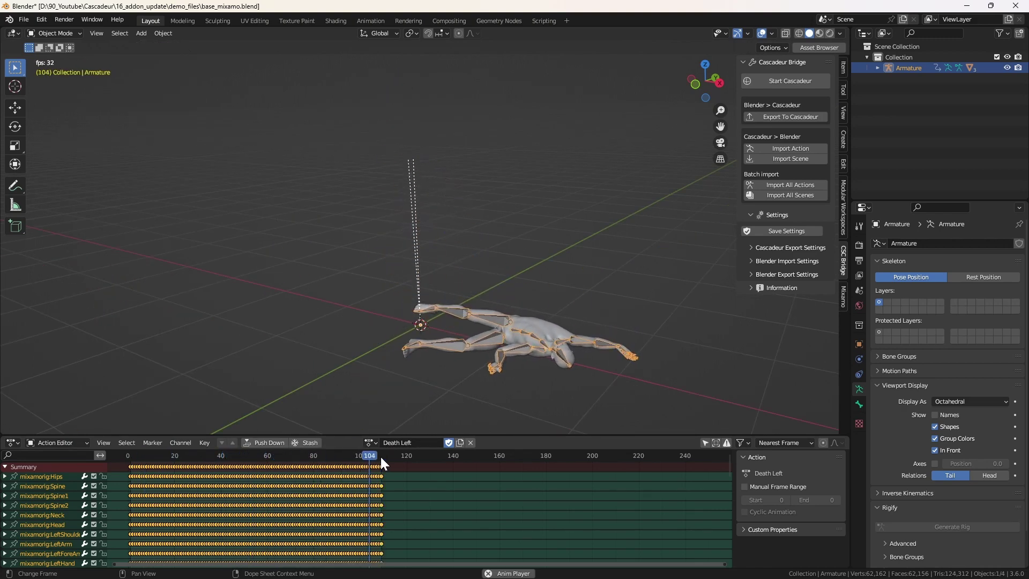
pyautogui.hotkey('alt', 'Tab')
# Open the Backflip_animation and Dracorex_walk_cycle scenes and import all scenes into Blender
pyautogui.click(156, 63)
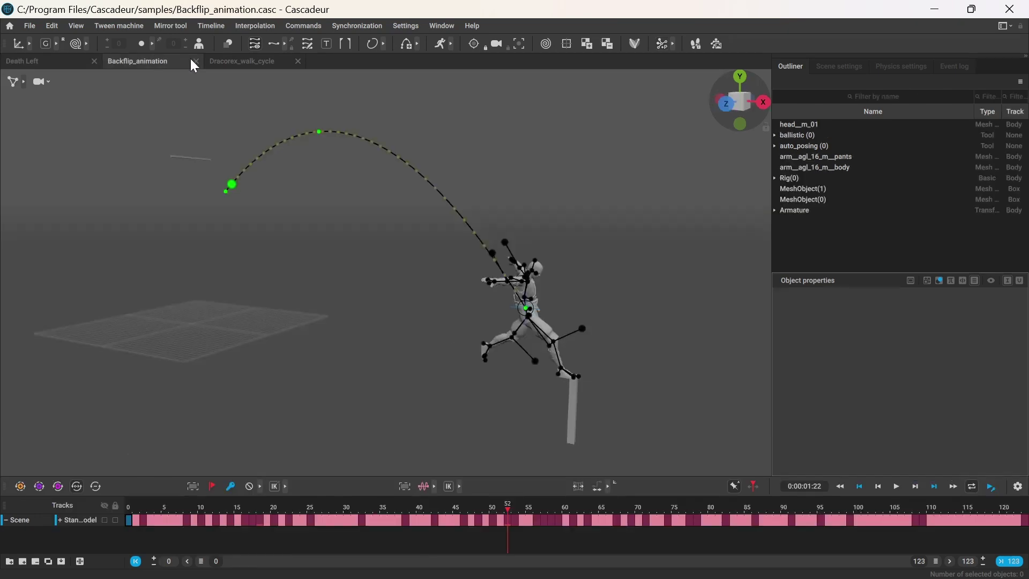
pyautogui.click(256, 65)
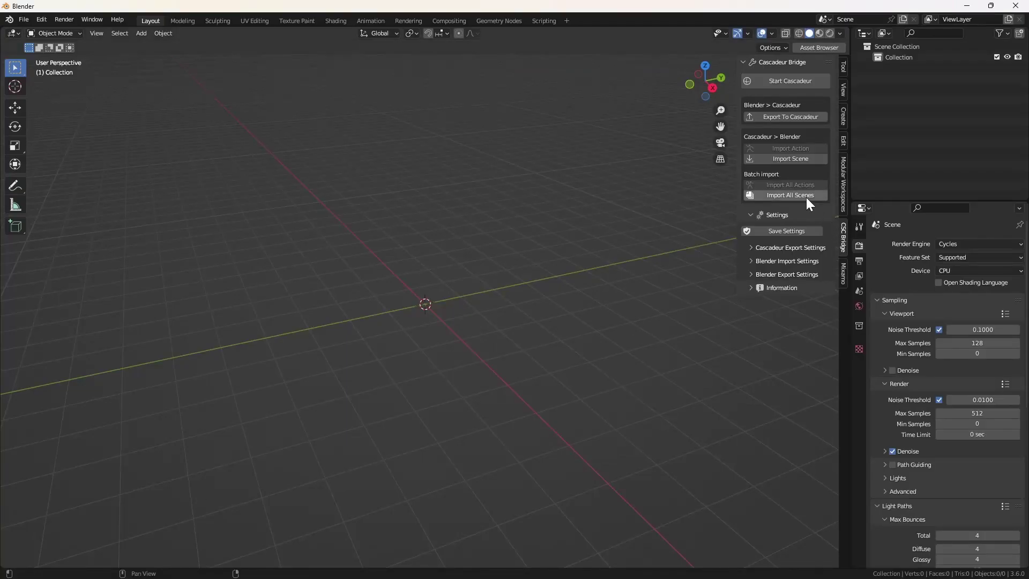
pyautogui.click(803, 194)
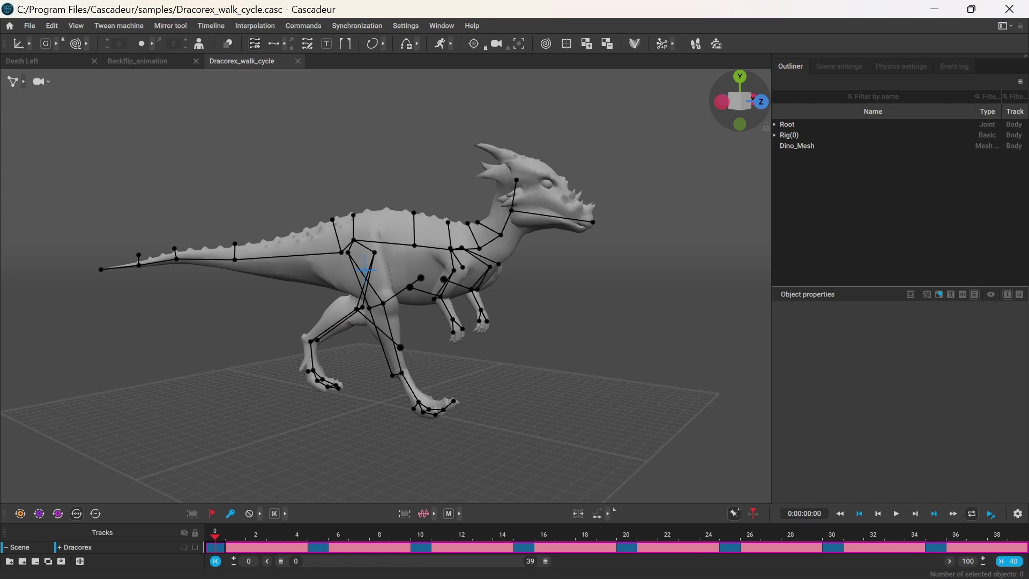
pyautogui.hotkey('alt', 'Tab')
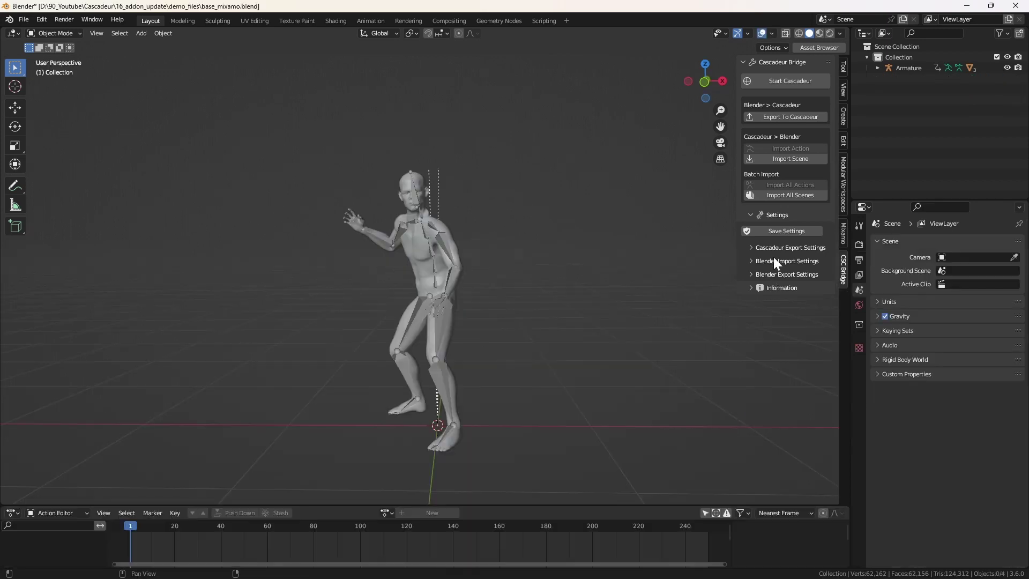
# Set the import animation offset to 0 and enable Force Connect Children
pyautogui.click(773, 247)
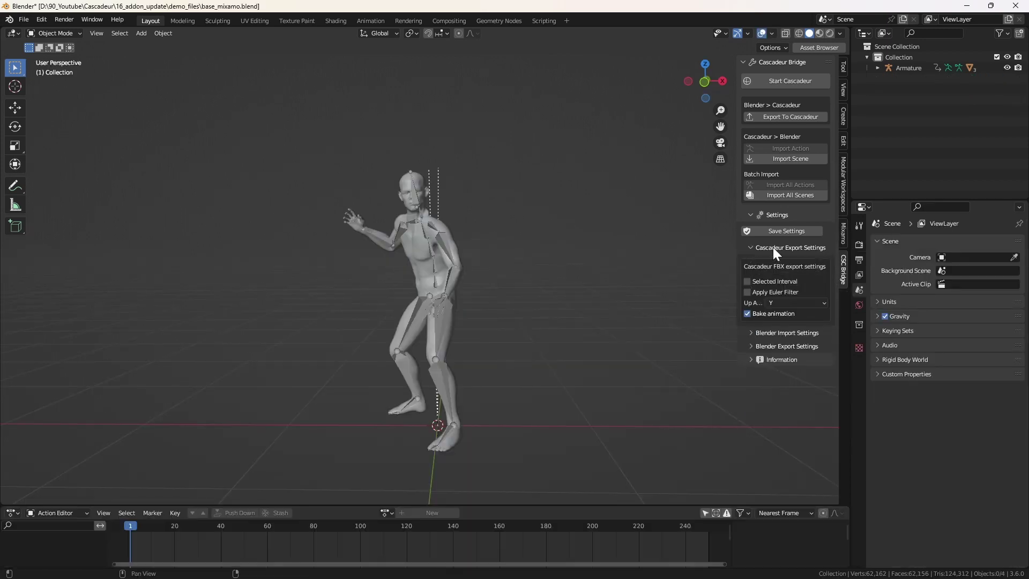
pyautogui.click(756, 333)
pyautogui.scroll(-1, 758, 357)
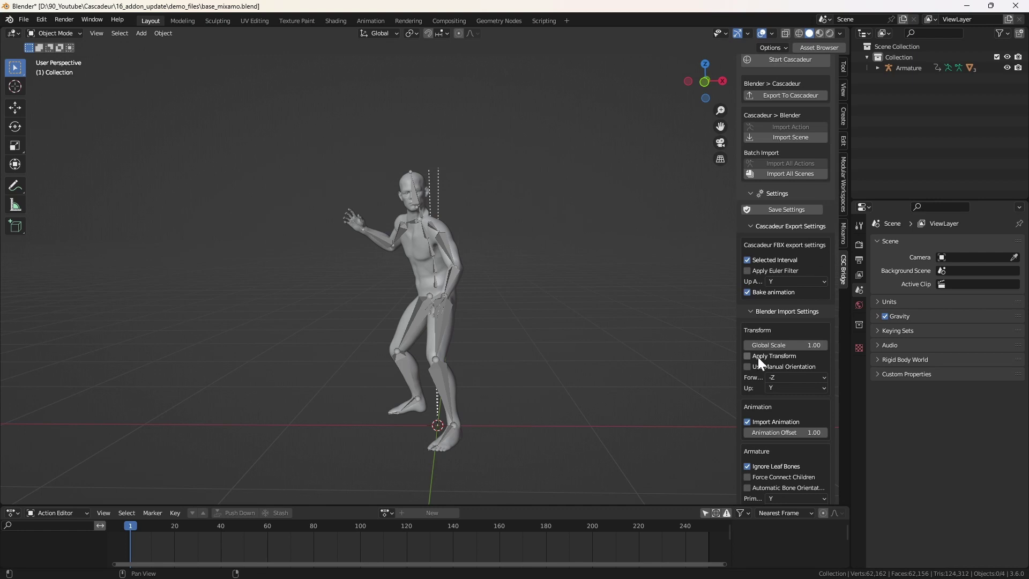
pyautogui.scroll(-3, 758, 357)
pyautogui.click(747, 378)
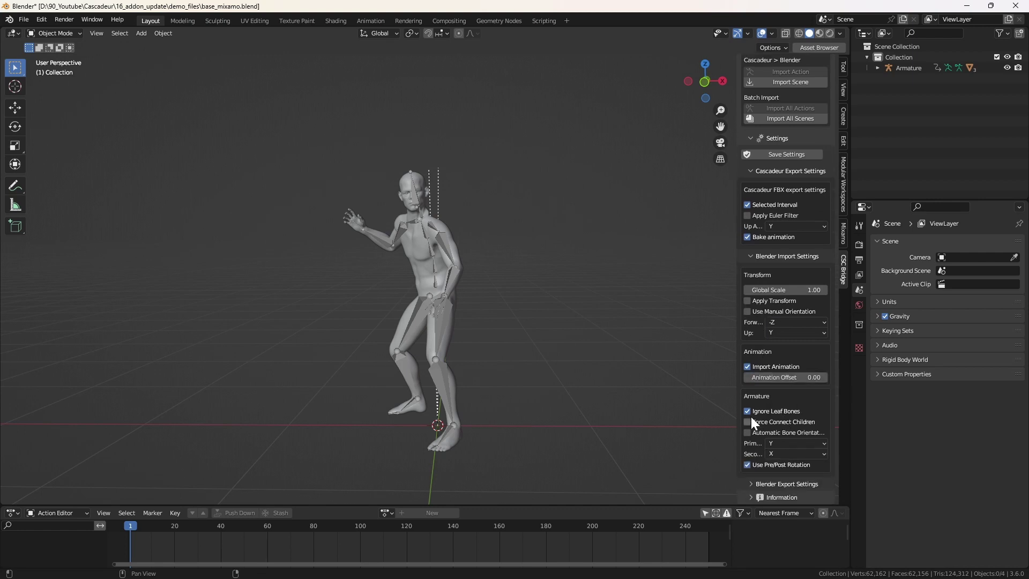
pyautogui.click(748, 424)
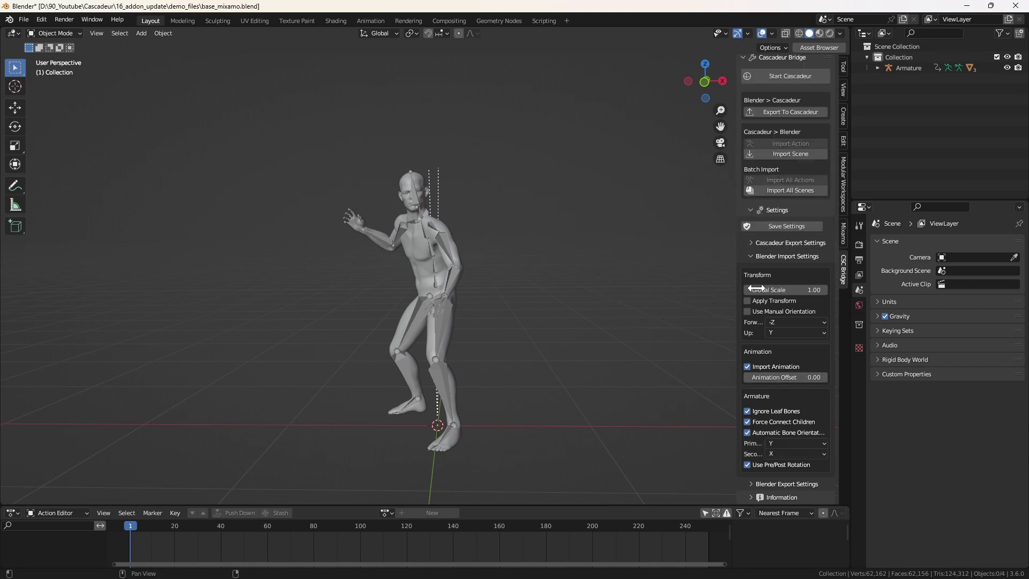
pyautogui.click(783, 256)
pyautogui.scroll(-4, 764, 348)
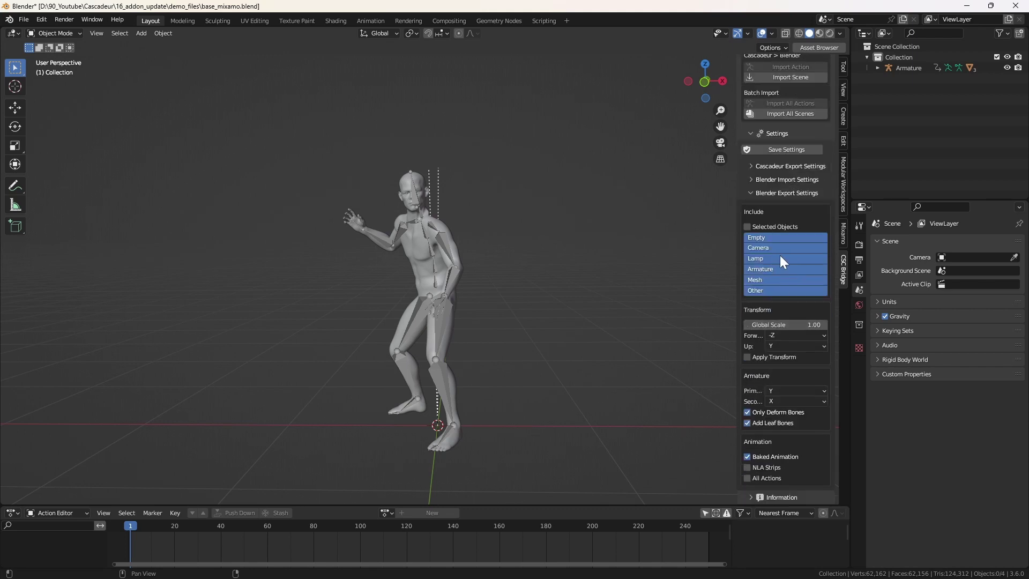
# Export only selected Armature and Mesh objects, save the bridge settings, and close Blender
pyautogui.click(763, 267)
pyautogui.keyDown('shift'); pyautogui.click(767, 278); pyautogui.keyUp('shift')
pyautogui.click(767, 225)
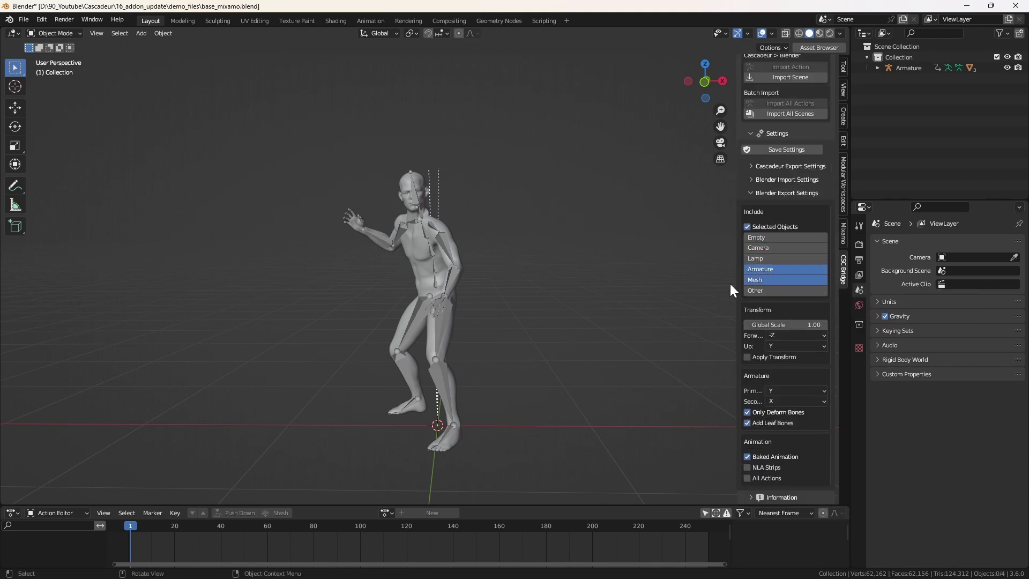
pyautogui.click(777, 148)
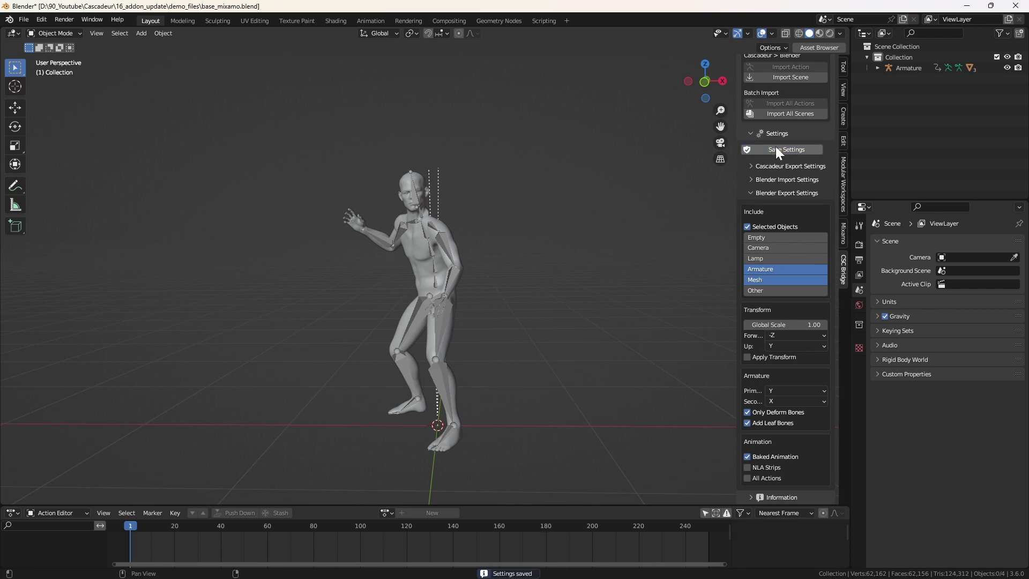
pyautogui.click(1015, 10)
# Discard changes, import the Cascadeur scene, then re-import it with Use Pre/Post Rotation on
pyautogui.click(540, 315)
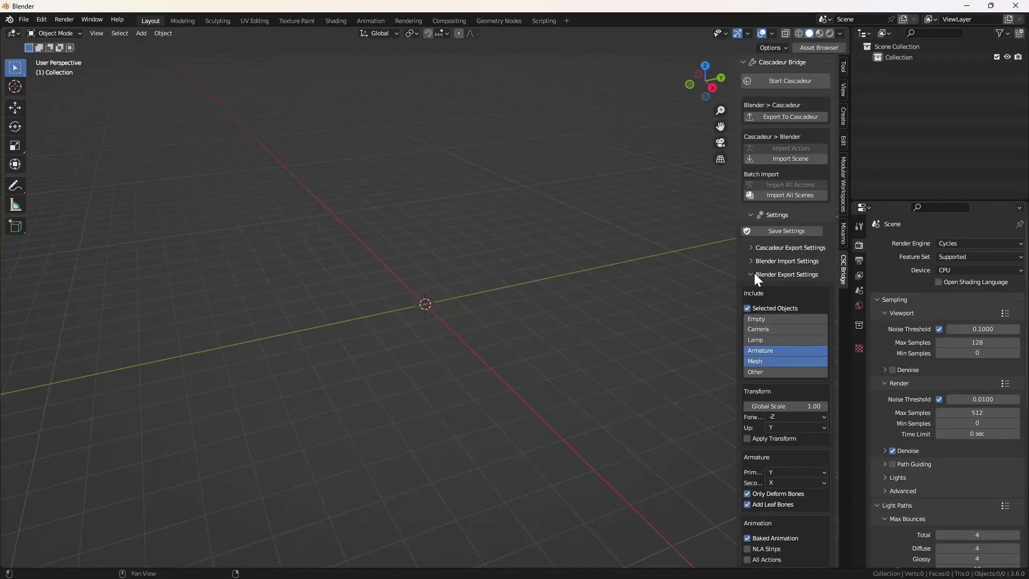
pyautogui.click(756, 248)
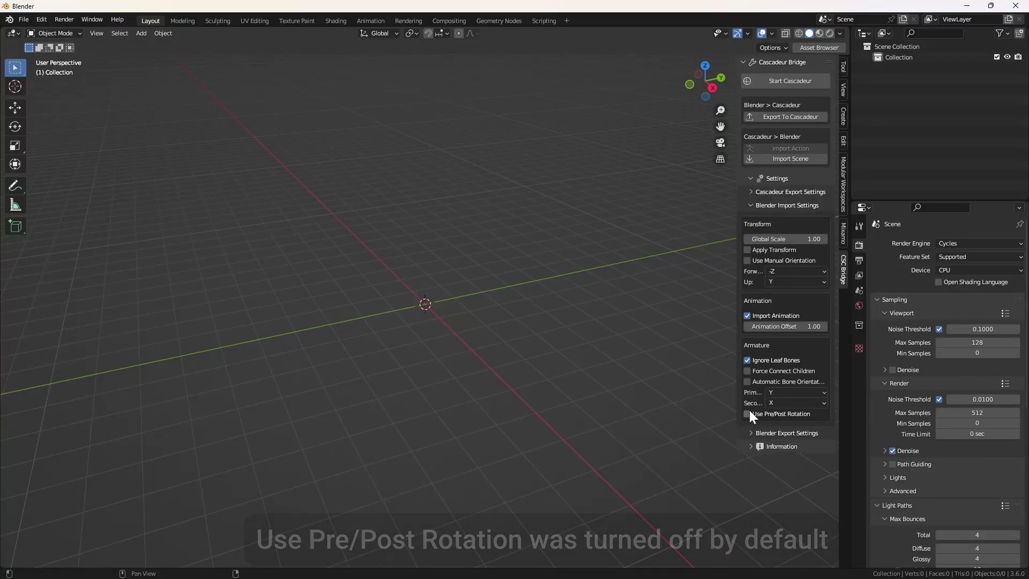
pyautogui.click(784, 159)
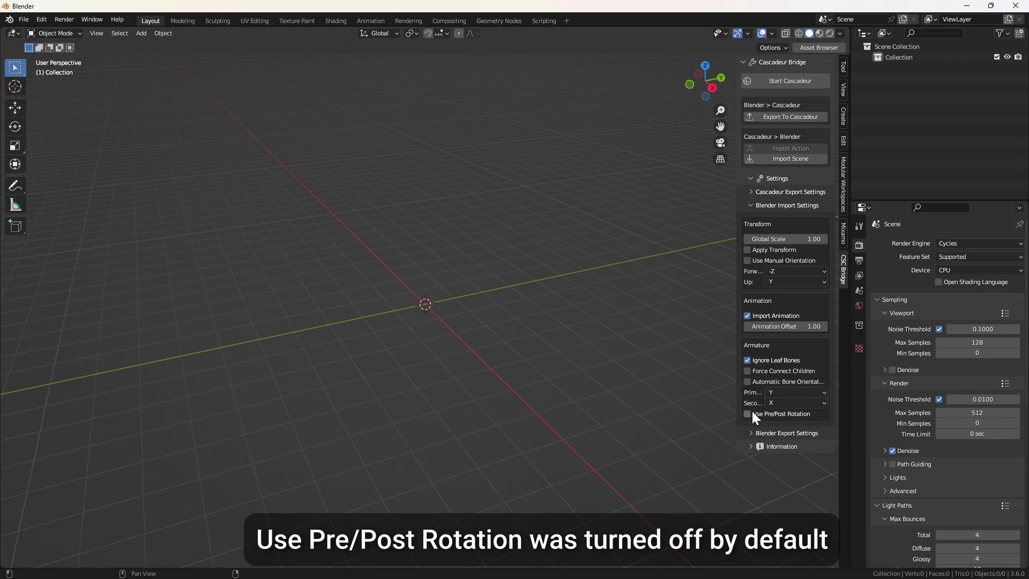
pyautogui.click(747, 414)
pyautogui.click(786, 158)
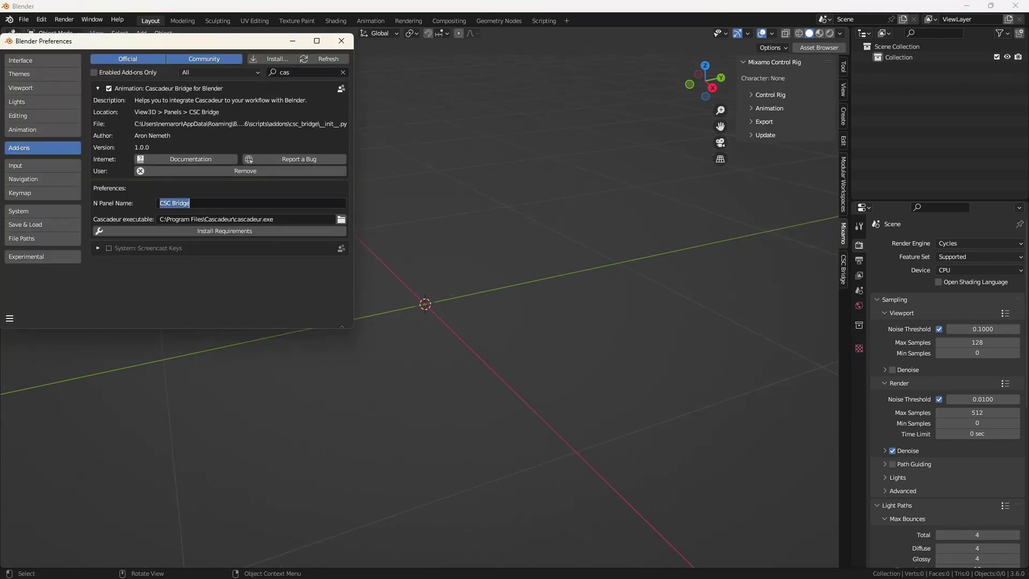
# Set the N Panel Name to 'Mixamo' and check how the sidebar panels group
pyautogui.write('Mixamo')
pyautogui.press('Return')
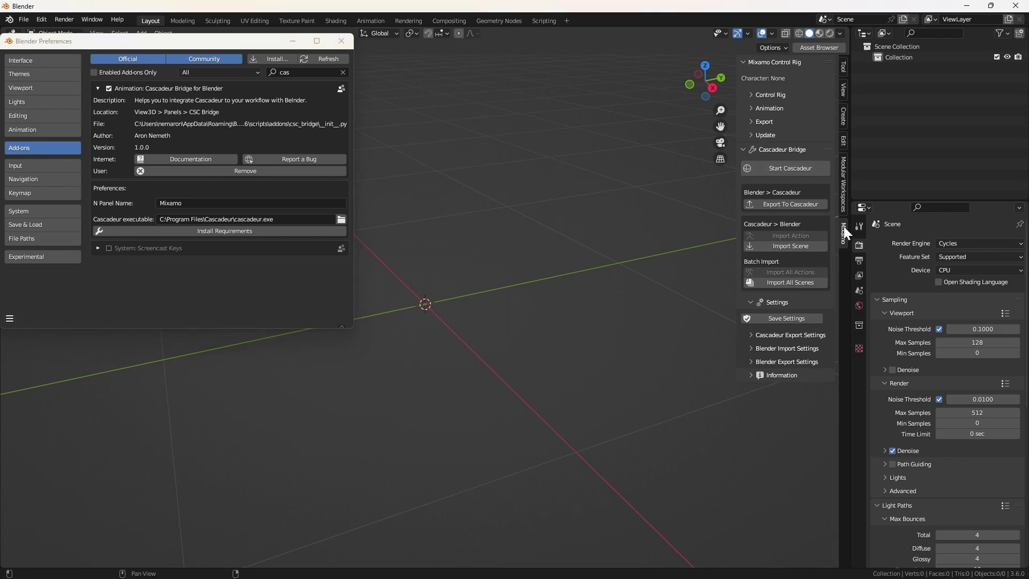
pyautogui.click(749, 150)
pyautogui.click(750, 63)
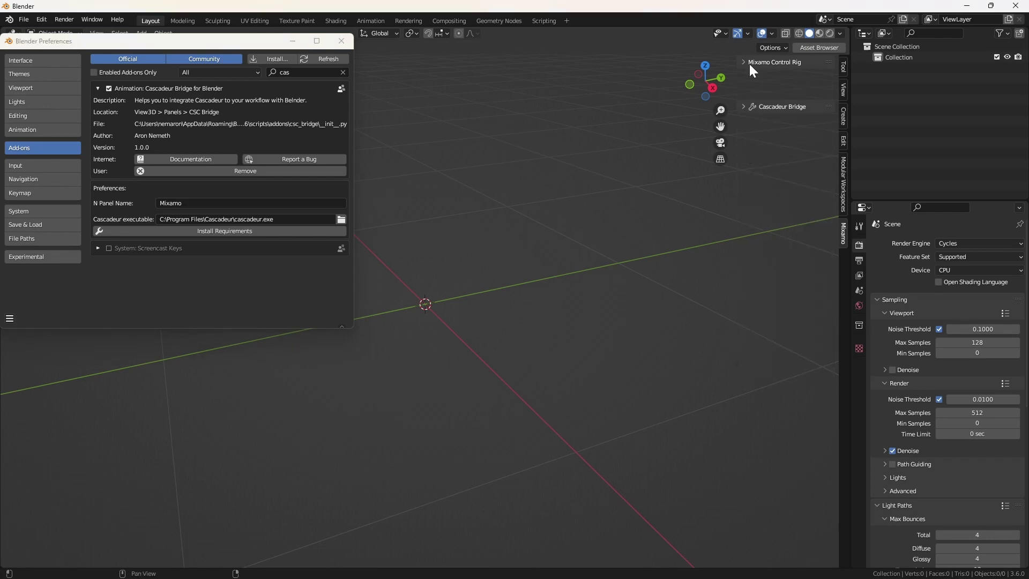
pyautogui.click(744, 63)
pyautogui.click(743, 149)
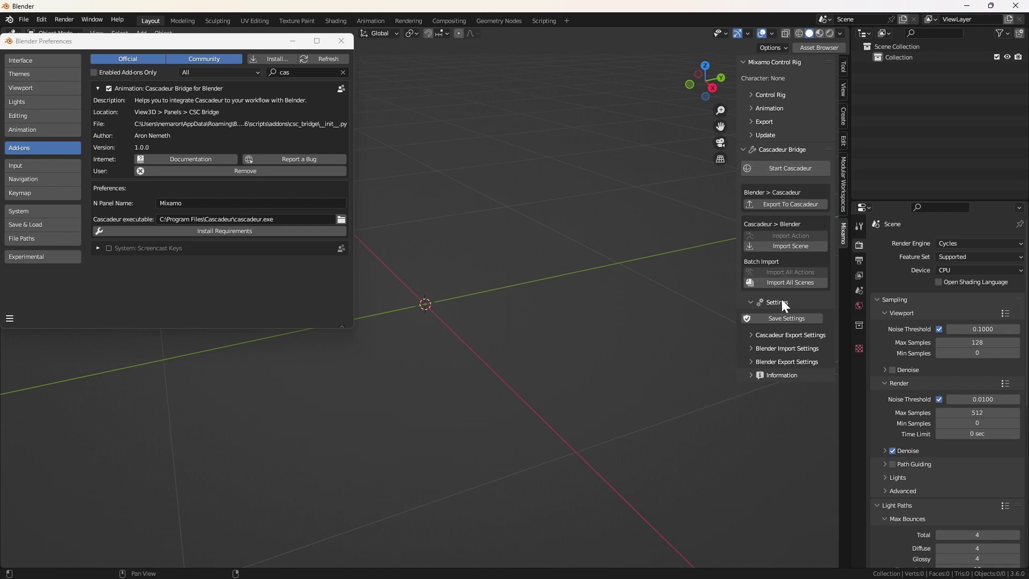
pyautogui.click(750, 94)
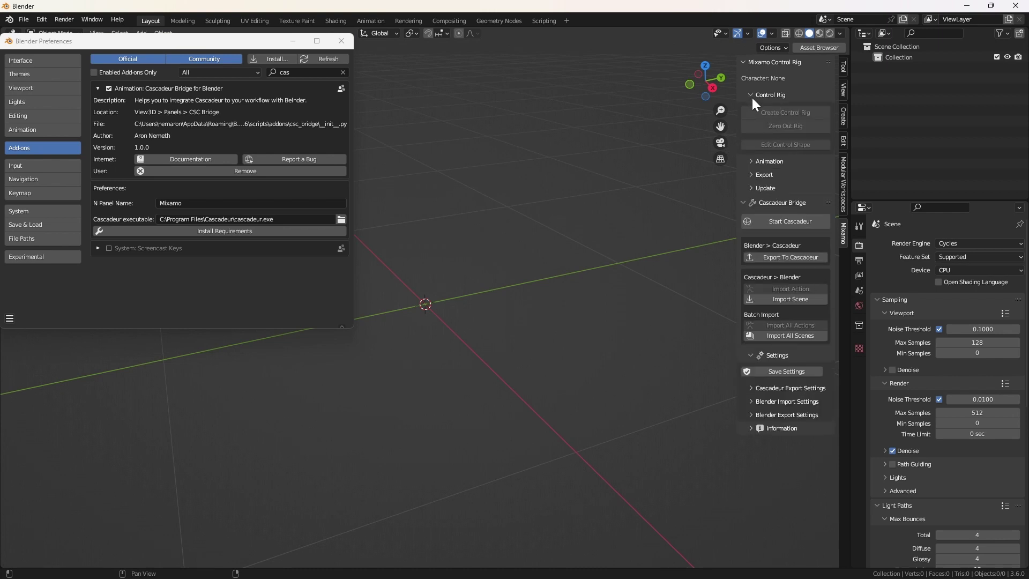
pyautogui.click(342, 40)
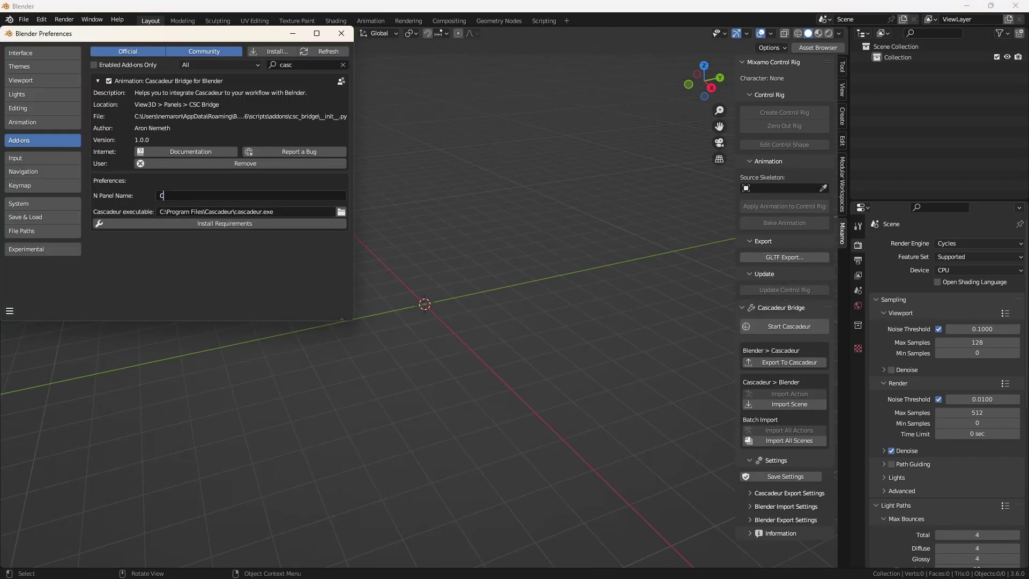
# Rename the N Panel Name to 'Cascadeur' and view its separate sidebar tab
pyautogui.write('ascadeur')
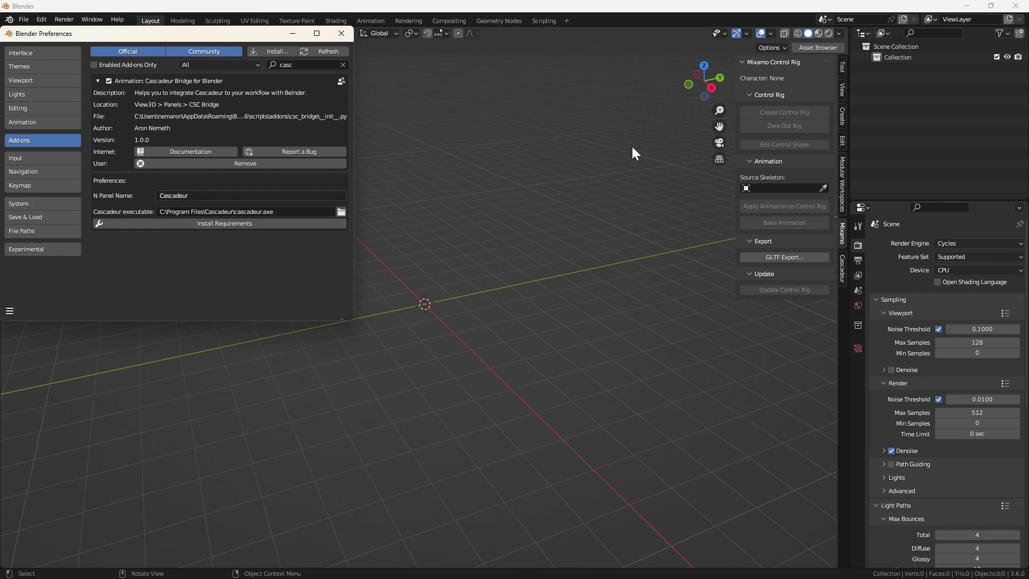
pyautogui.click(343, 34)
pyautogui.click(842, 257)
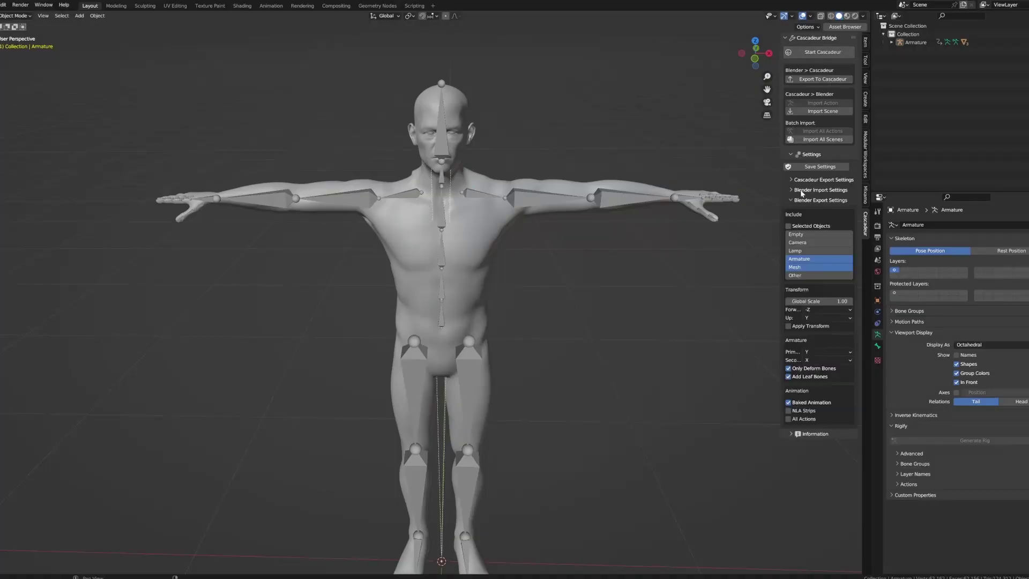
# Export the T-posed character to Cascadeur and select its left toe rig element
pyautogui.click(813, 92)
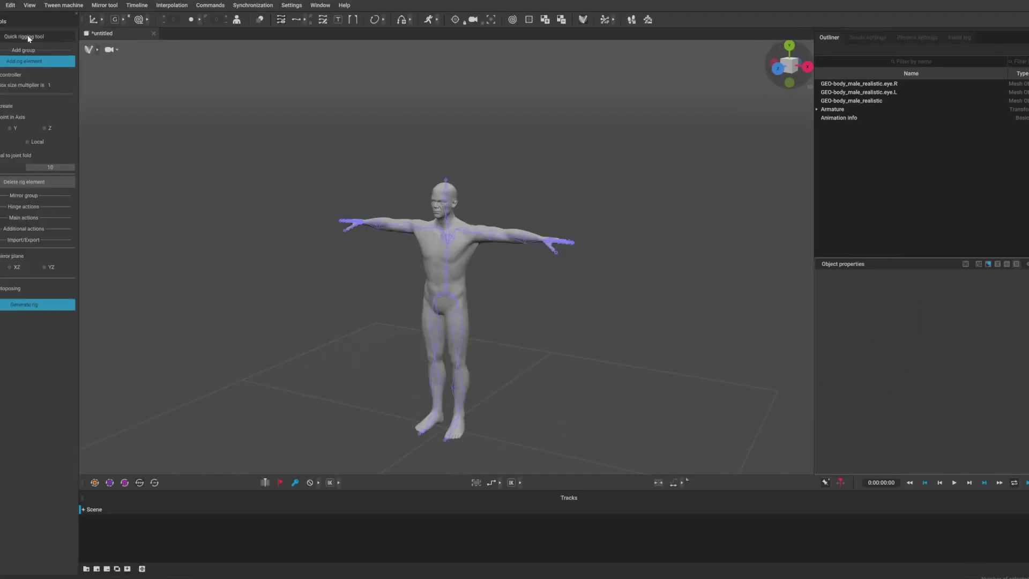
pyautogui.moveTo(338, 361); pyautogui.dragTo(648, 430)
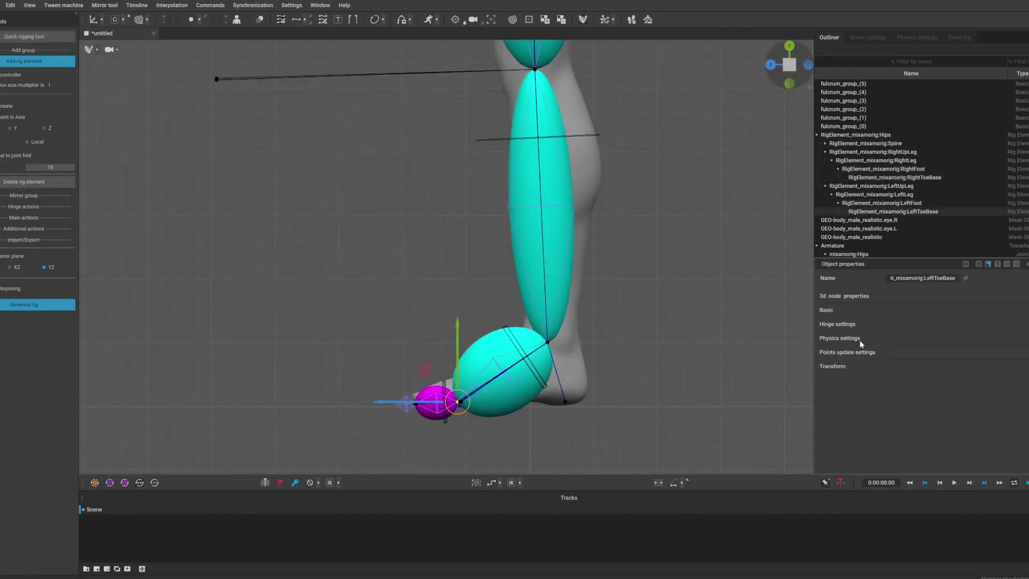
pyautogui.click(840, 338)
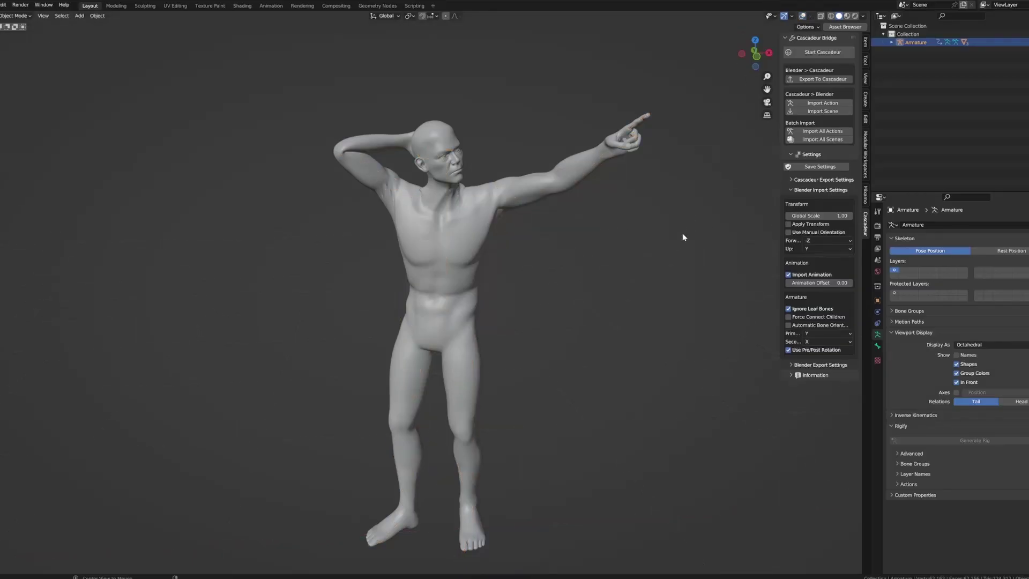
pyautogui.scroll(3, 678, 236)
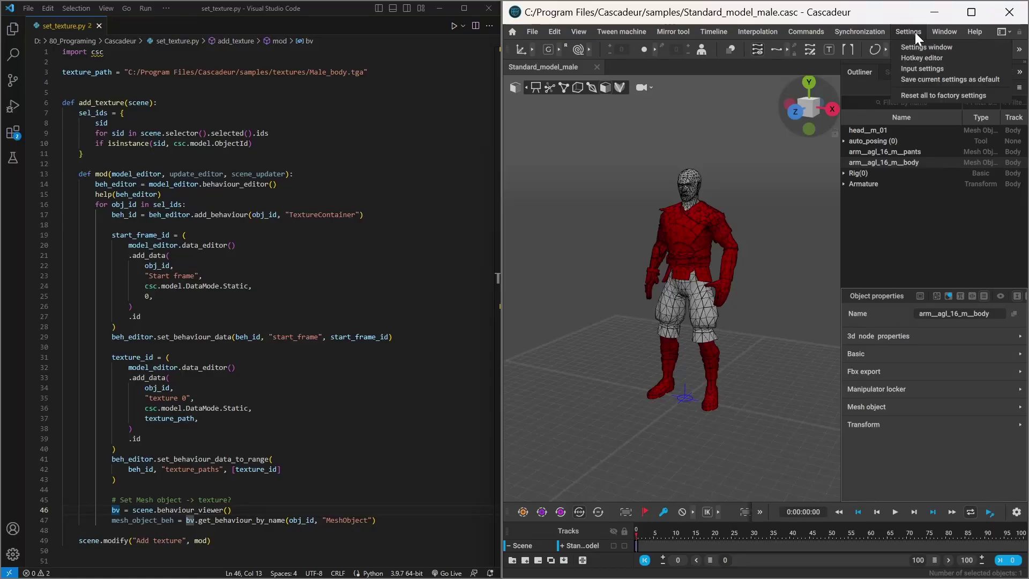
# Load and execute the add_texture script in Cascadeur's Python console to add a Texture container to the body mesh
pyautogui.click(949, 57)
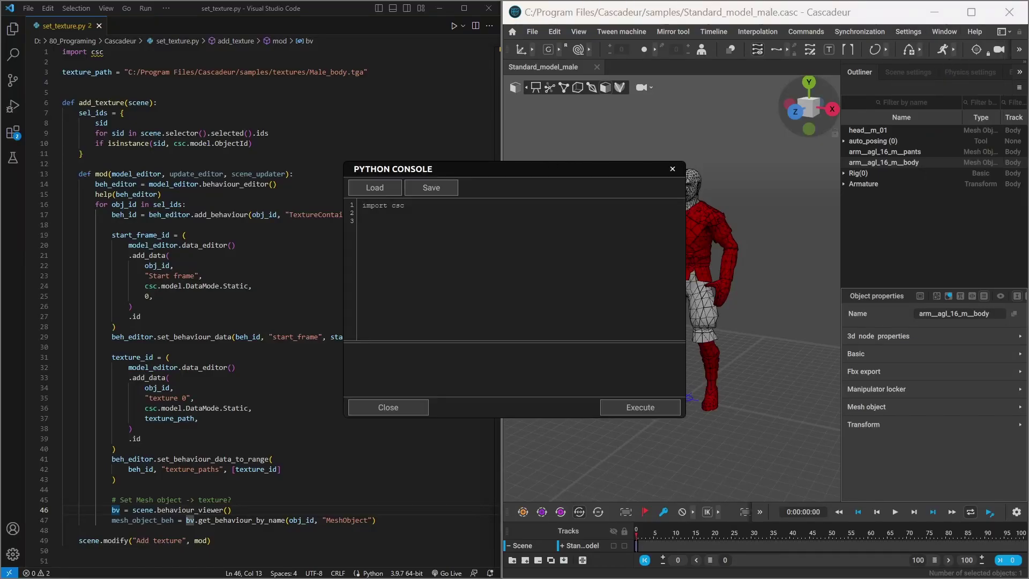
pyautogui.click(375, 188)
pyautogui.scroll(-12, 514, 269)
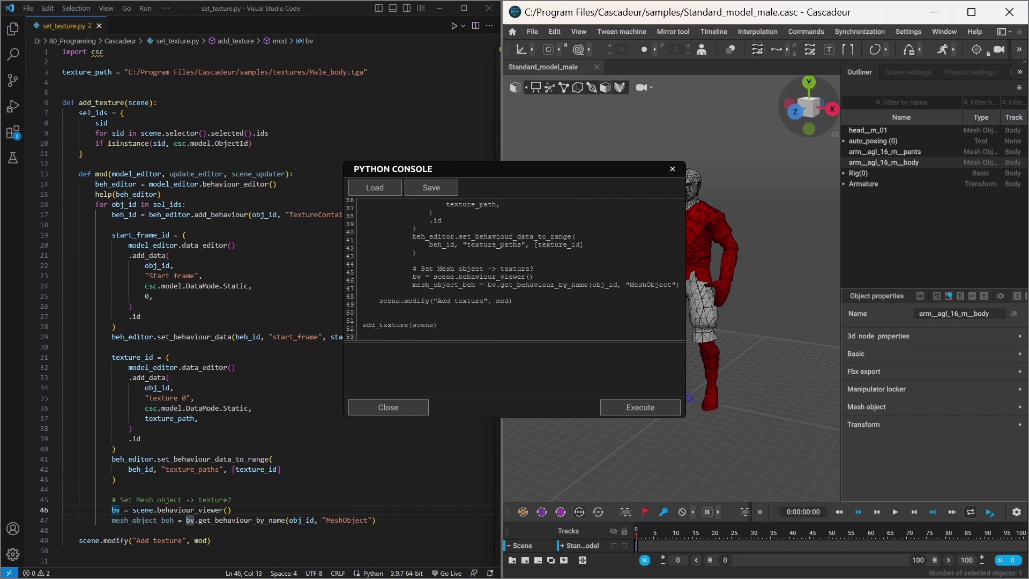
pyautogui.moveTo(498, 167); pyautogui.dragTo(581, 118)
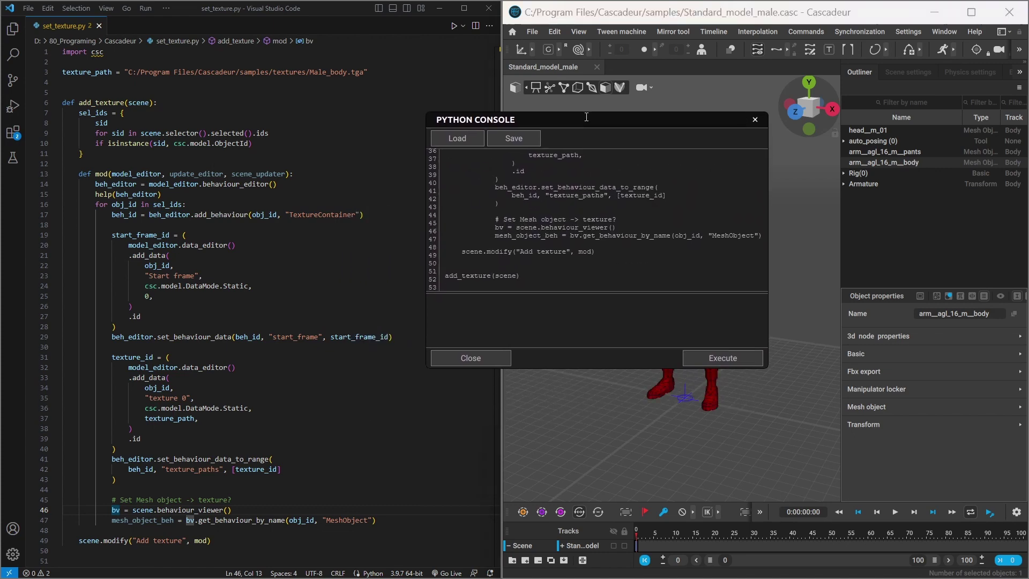
pyautogui.click(729, 356)
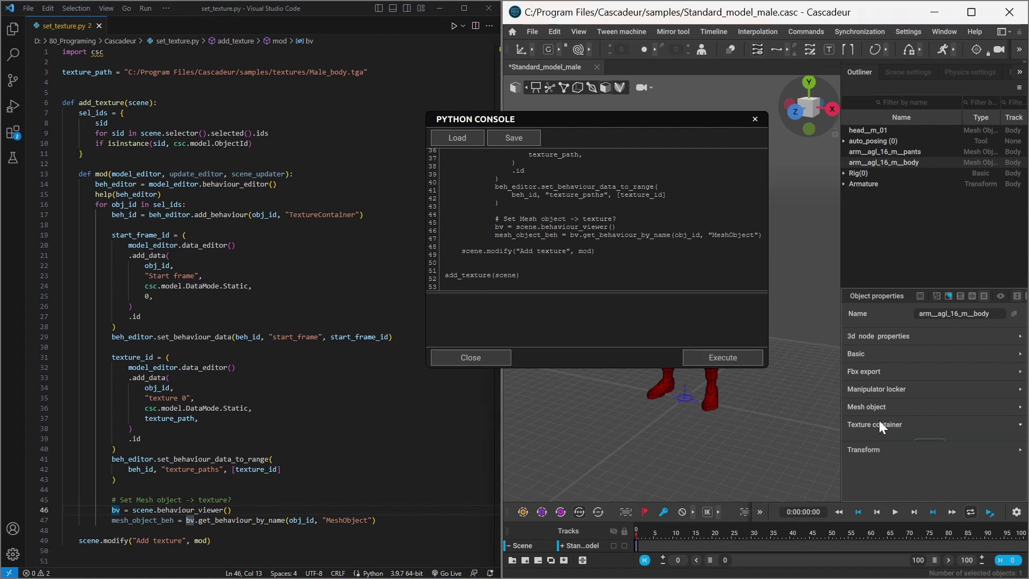
# Set the mesh's texture path to Male_body.tga and check its textures entry
pyautogui.moveTo(960, 463); pyautogui.dragTo(915, 465)
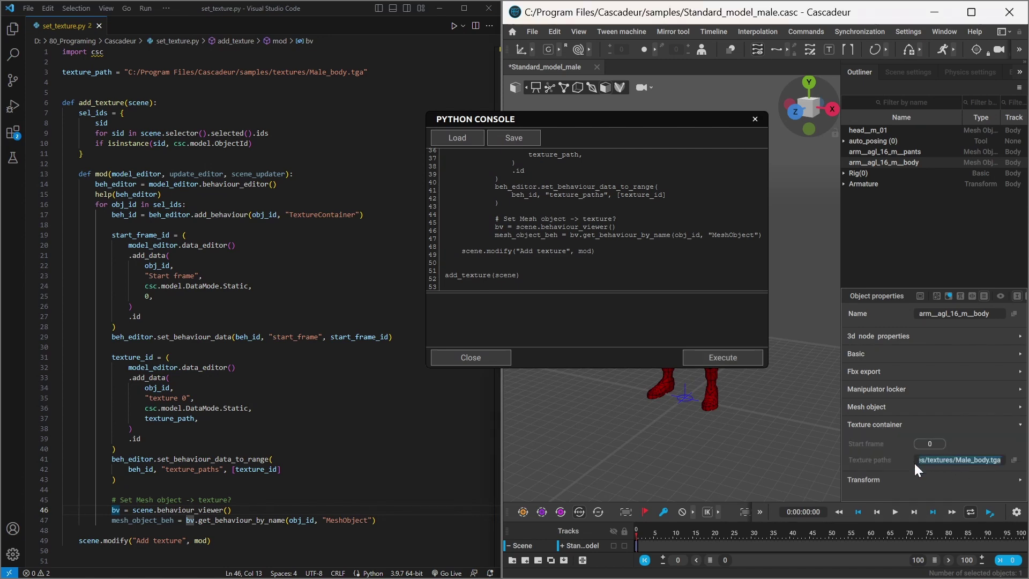
pyautogui.doubleClick(948, 465)
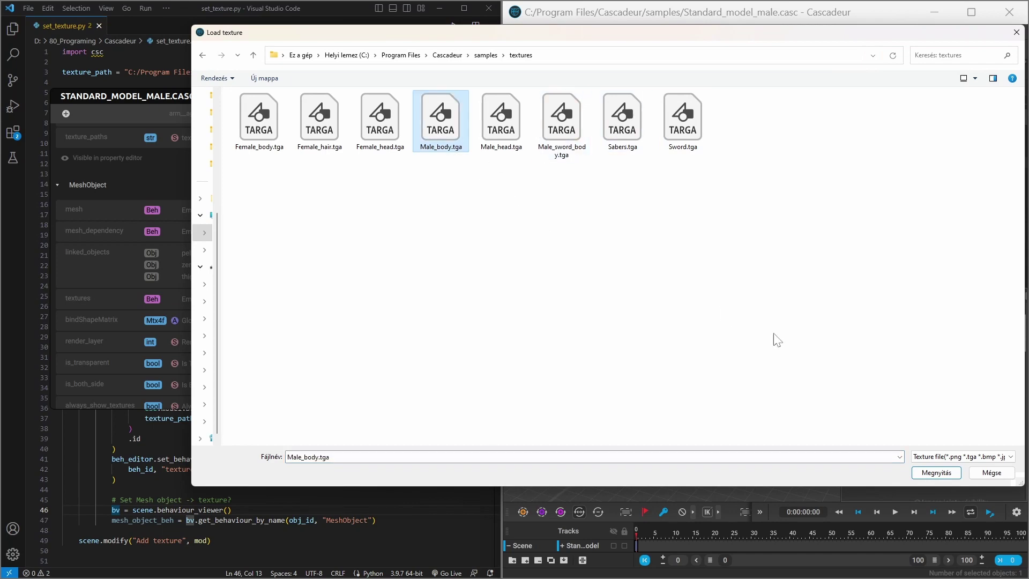
pyautogui.click(935, 473)
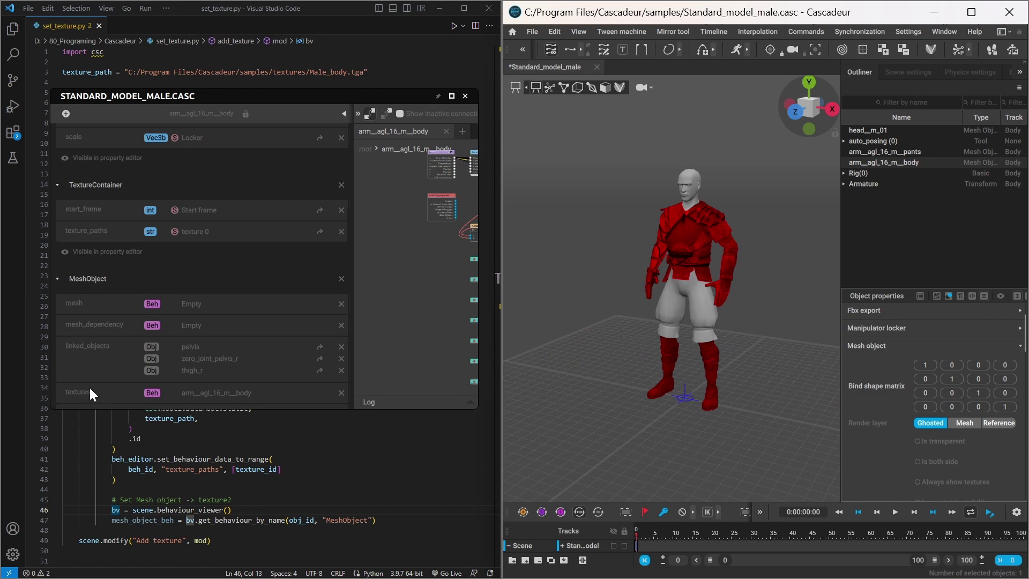
pyautogui.scroll(-2, 118, 343)
pyautogui.click(236, 321)
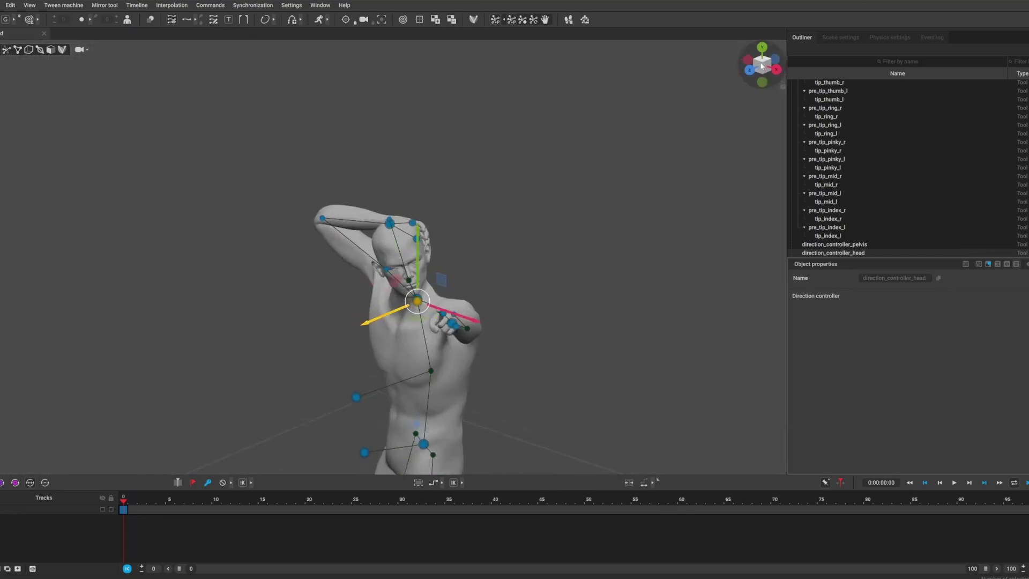
# Place the Muertos asset from Modular Workspaces' Character Displays around the posed rig
pyautogui.click(762, 66)
pyautogui.moveTo(460, 216); pyautogui.dragTo(417, 311, button='right')
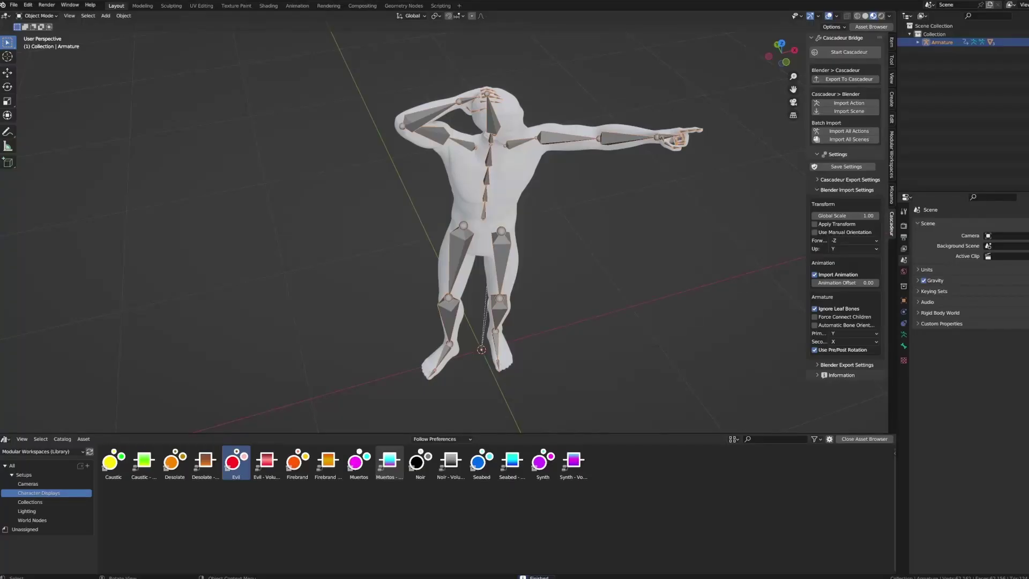
pyautogui.click(370, 458)
pyautogui.moveTo(469, 319); pyautogui.dragTo(468, 320)
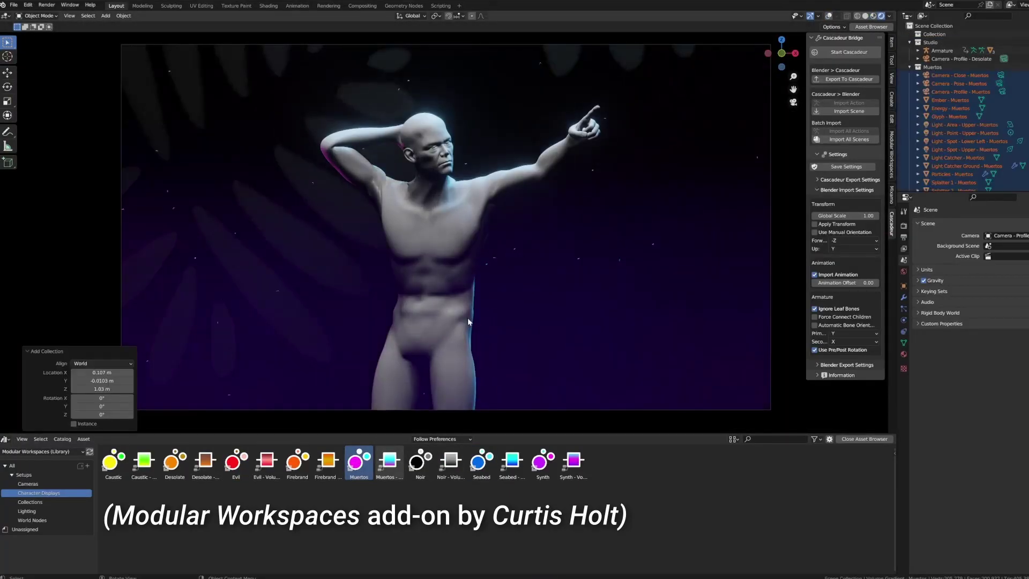